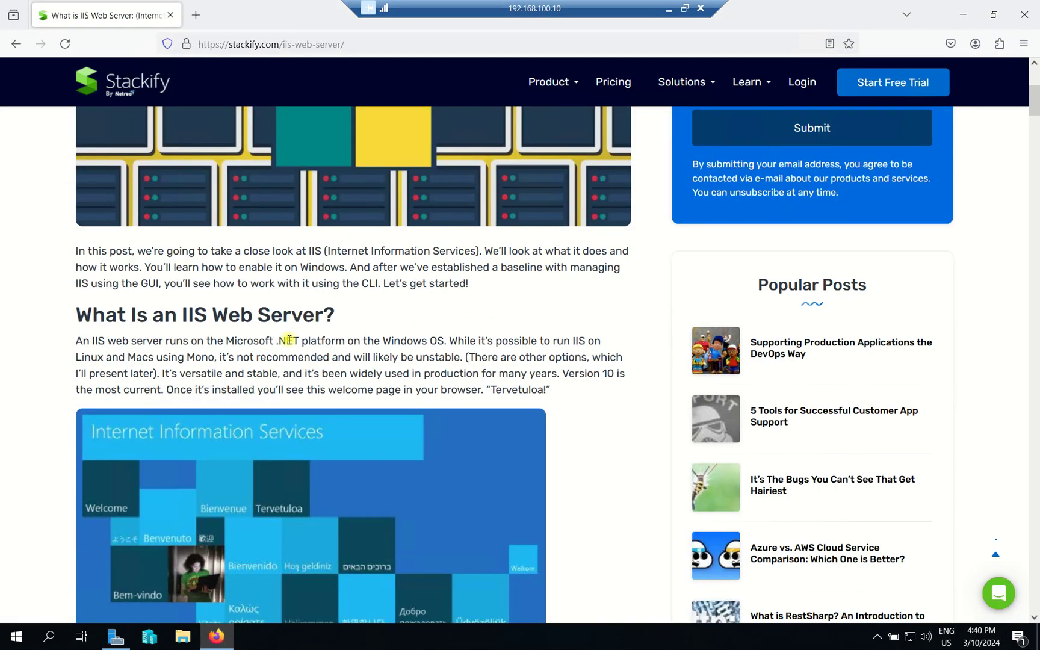
Step: Read the Stackify article's introduction to IIS and its section explaining what a web server is
{"action": "scroll", "coordinate": [288, 339], "scroll_direction": "up", "scroll_amount": 5}
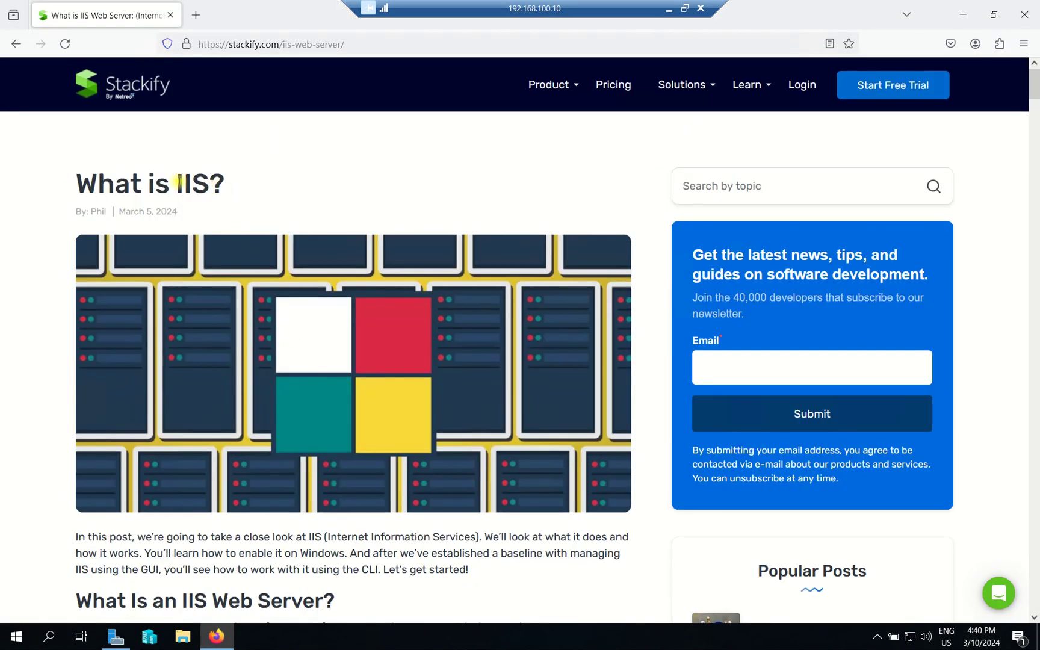
{"action": "scroll", "coordinate": [328, 223], "scroll_direction": "down", "scroll_amount": 5}
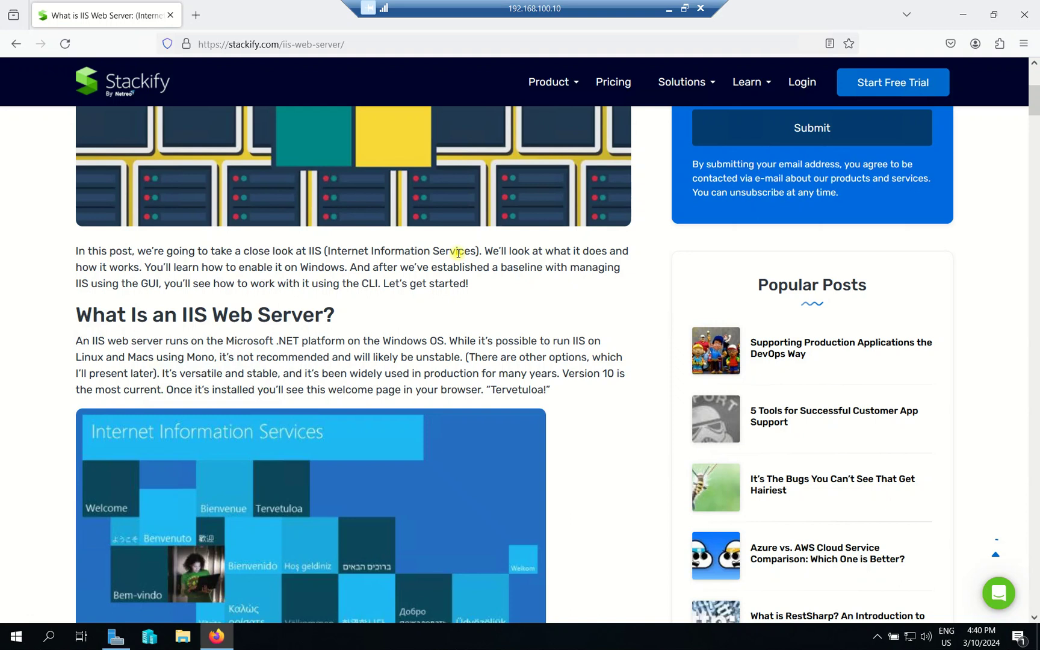
{"action": "scroll", "coordinate": [456, 284], "scroll_direction": "down", "scroll_amount": 2}
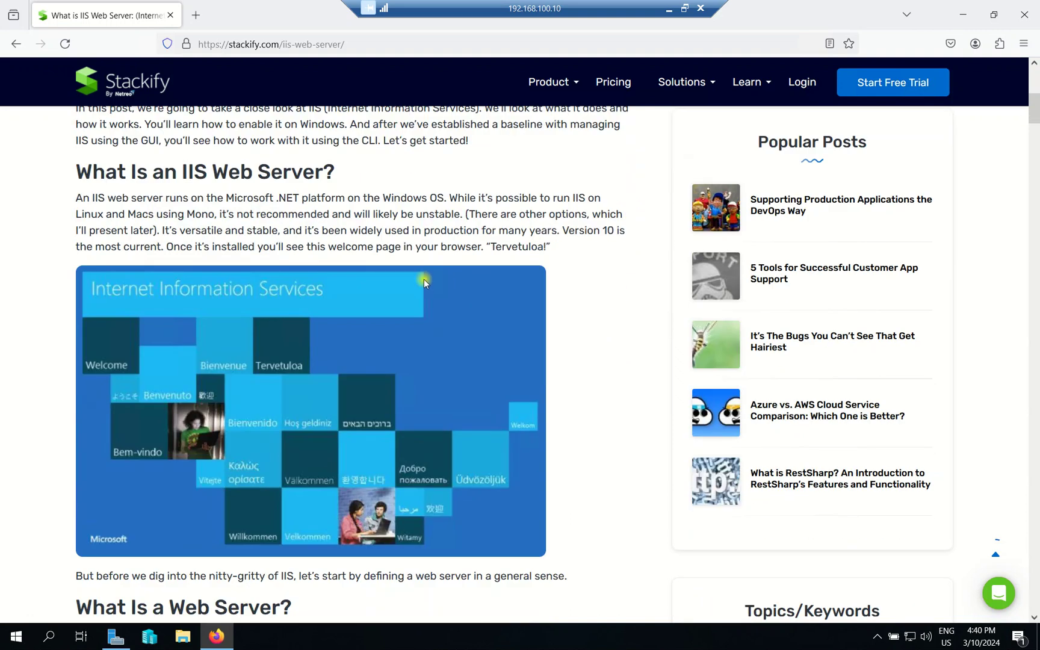
{"action": "scroll", "coordinate": [385, 281], "scroll_direction": "down", "scroll_amount": 1}
{"action": "scroll", "coordinate": [385, 281], "scroll_direction": "down", "scroll_amount": 5}
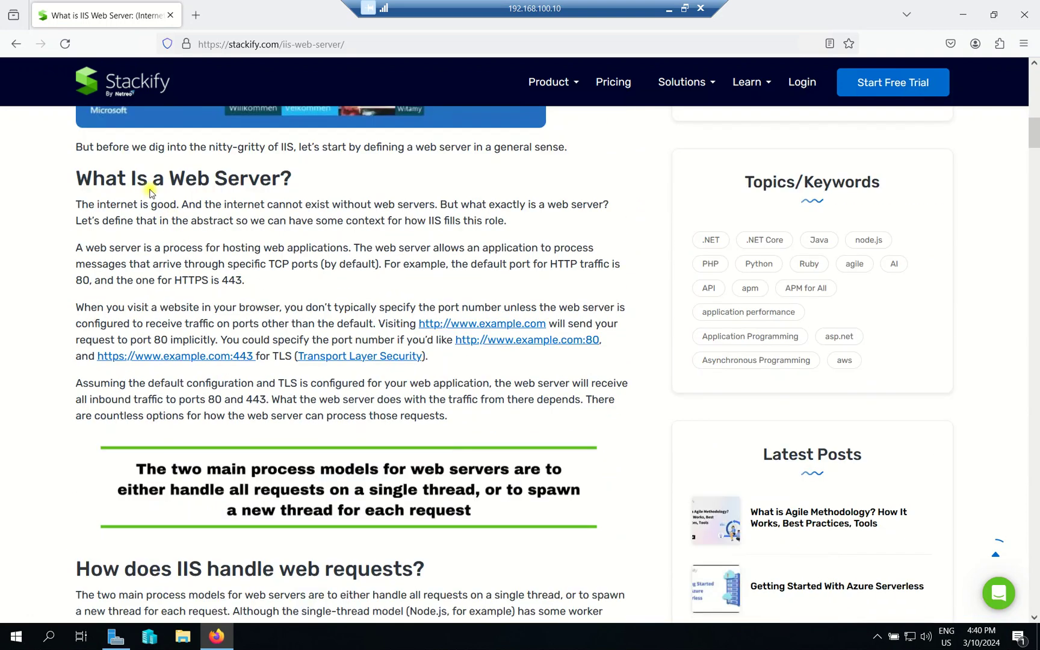
{"action": "left_click_drag", "start_coordinate": [88, 179], "coordinate": [297, 179]}
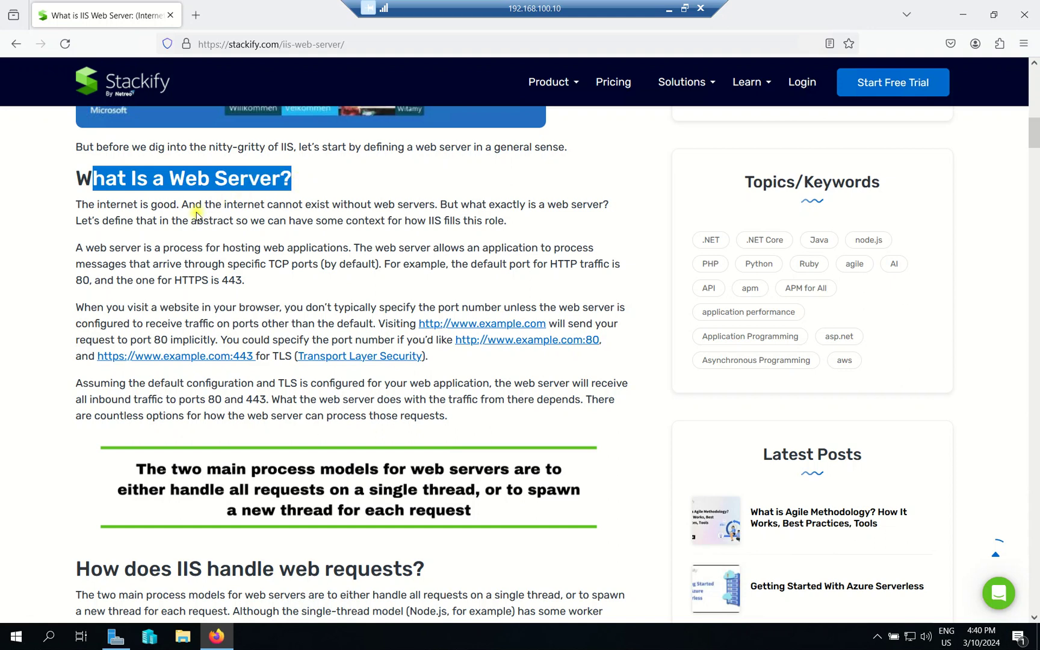
{"action": "left_click", "coordinate": [233, 206]}
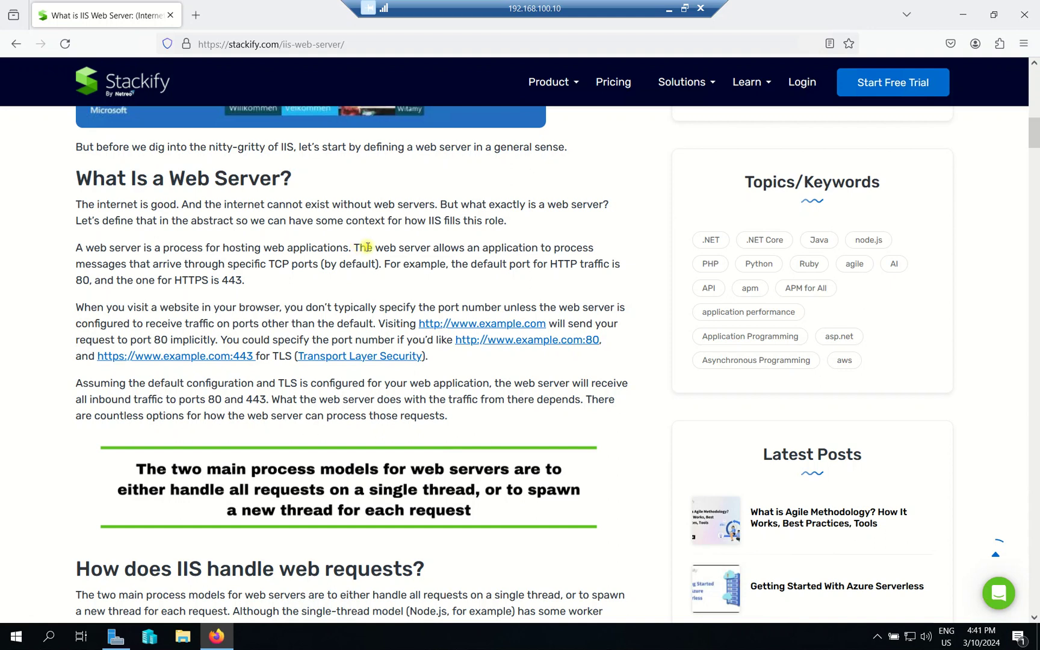
{"action": "scroll", "coordinate": [359, 322], "scroll_direction": "up", "scroll_amount": 10}
{"action": "scroll", "coordinate": [359, 325], "scroll_direction": "up", "scroll_amount": 3}
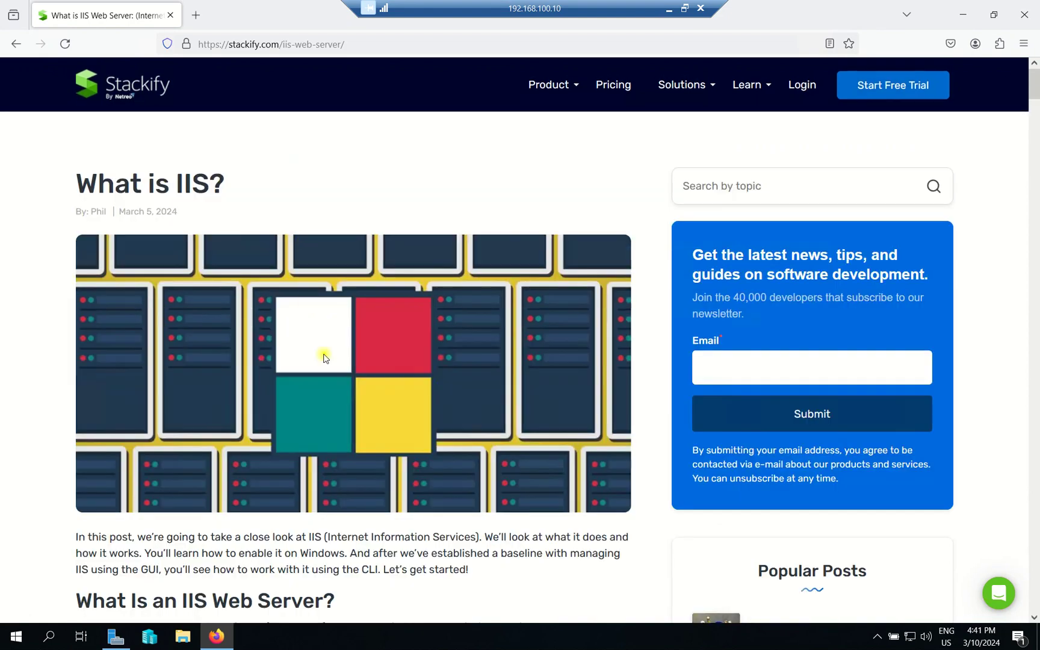
{"action": "scroll", "coordinate": [343, 308], "scroll_direction": "down", "scroll_amount": 11}
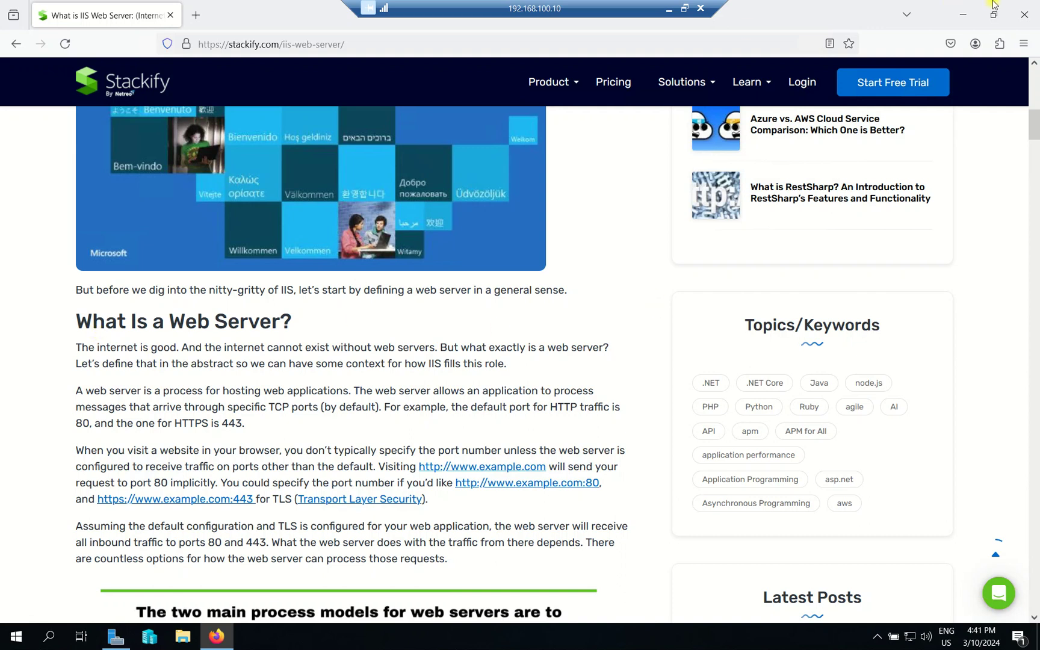
Step: Switch to Server Manager and start adding roles with a role-based installation on server WIN2K19-DC1.techit.com
{"action": "left_click", "coordinate": [1036, 10]}
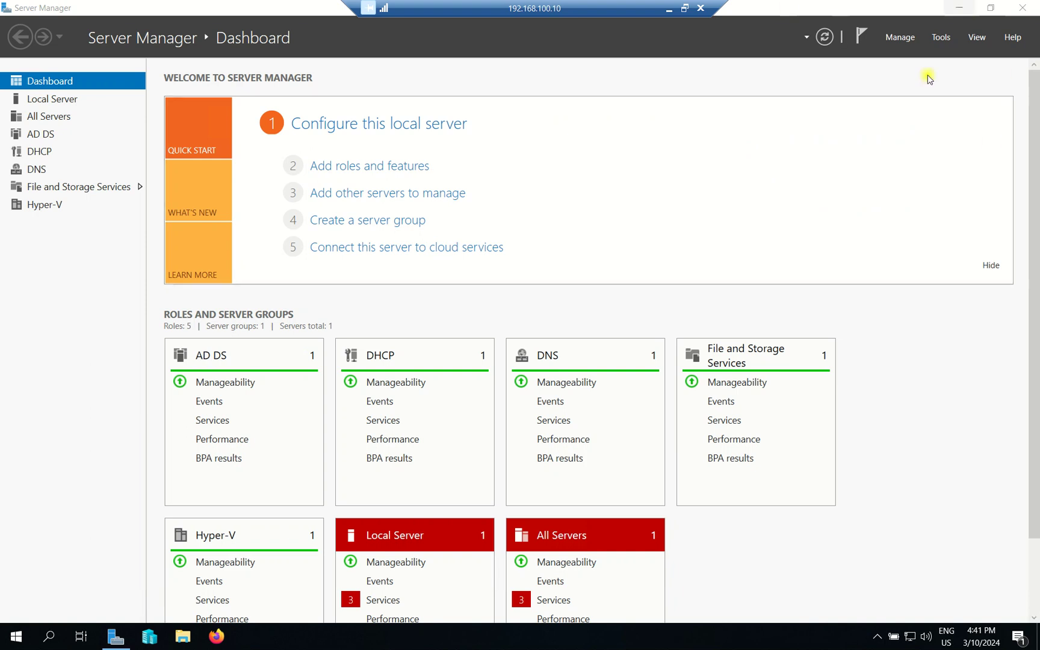
{"action": "left_click", "coordinate": [941, 37]}
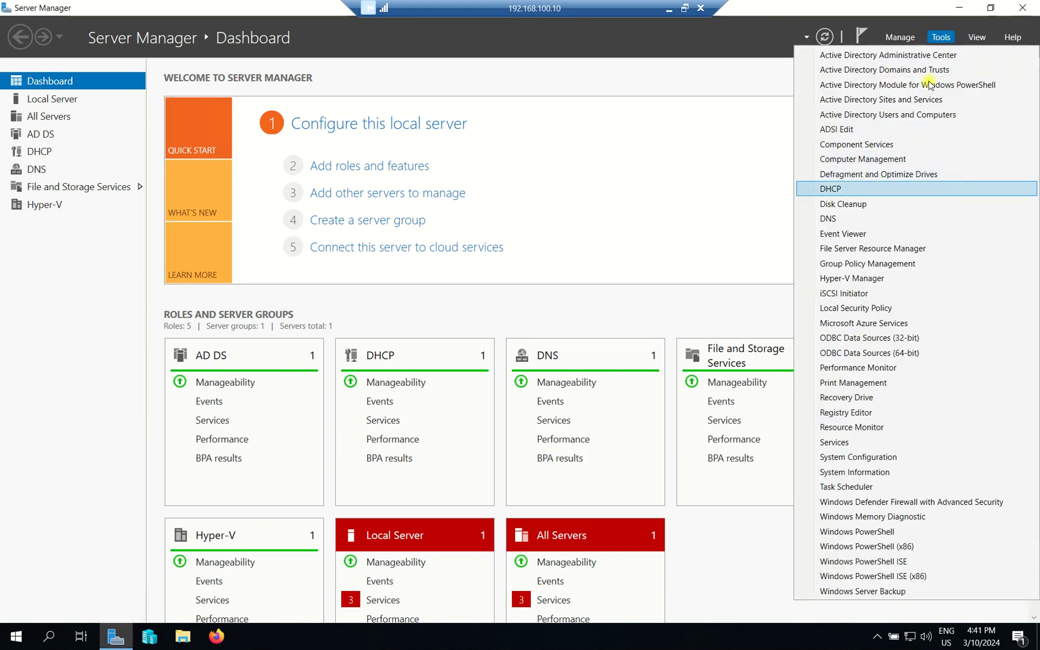
{"action": "left_click", "coordinate": [899, 38]}
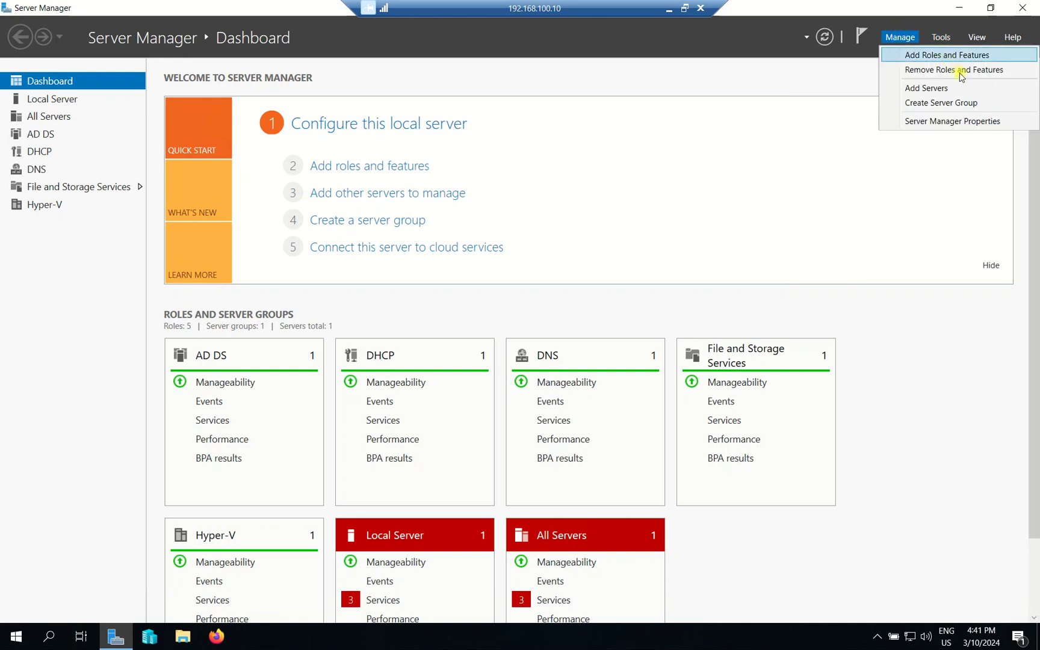
{"action": "left_click", "coordinate": [967, 58]}
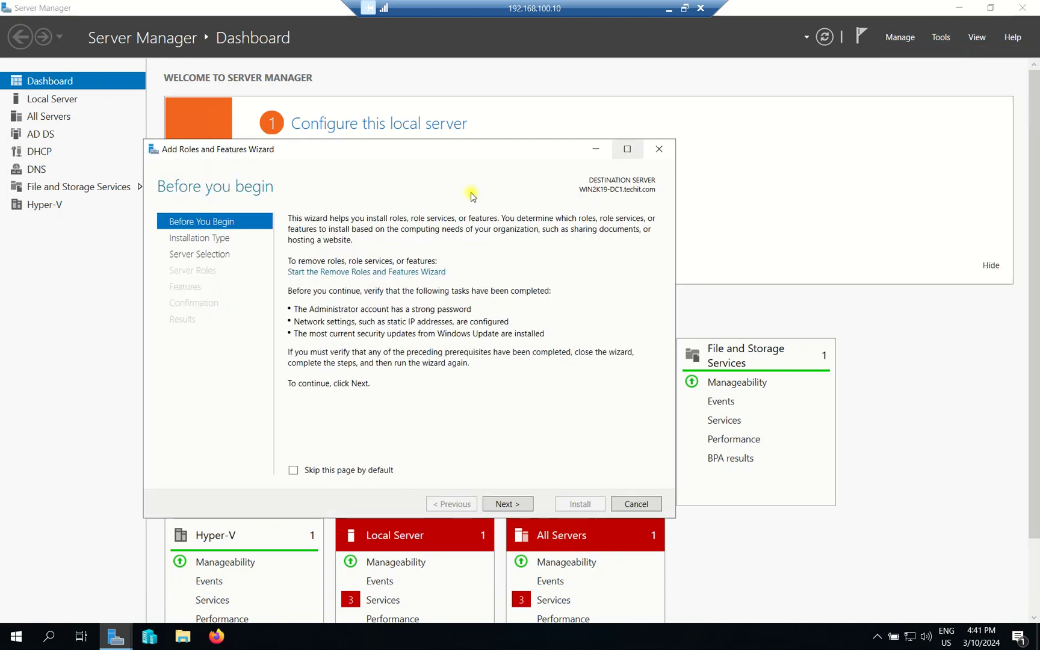
{"action": "left_click", "coordinate": [505, 506]}
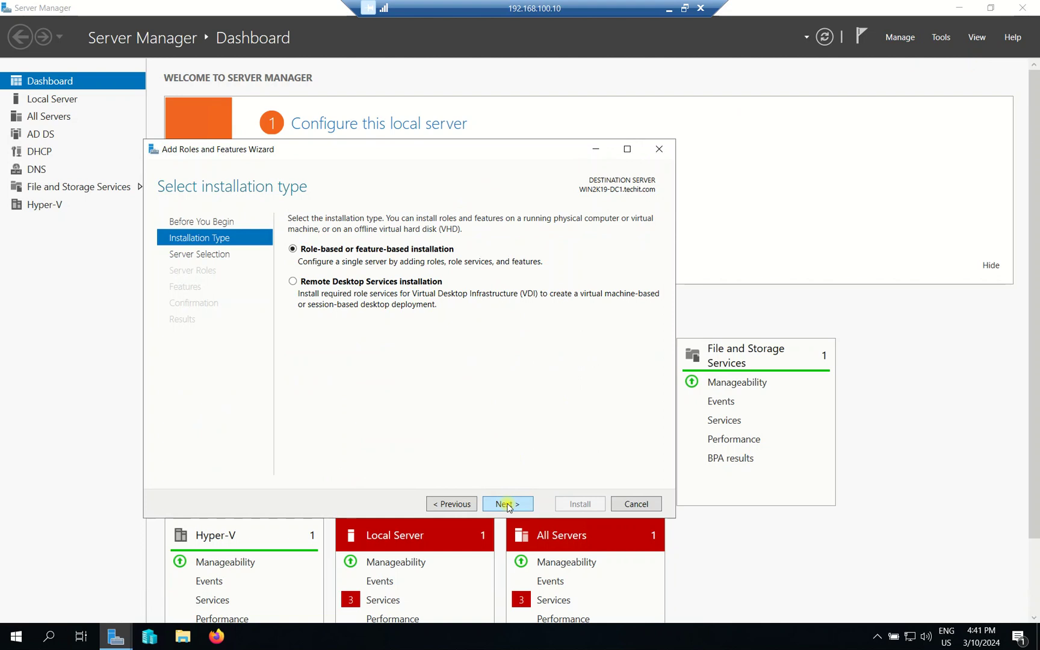
{"action": "left_click", "coordinate": [507, 505]}
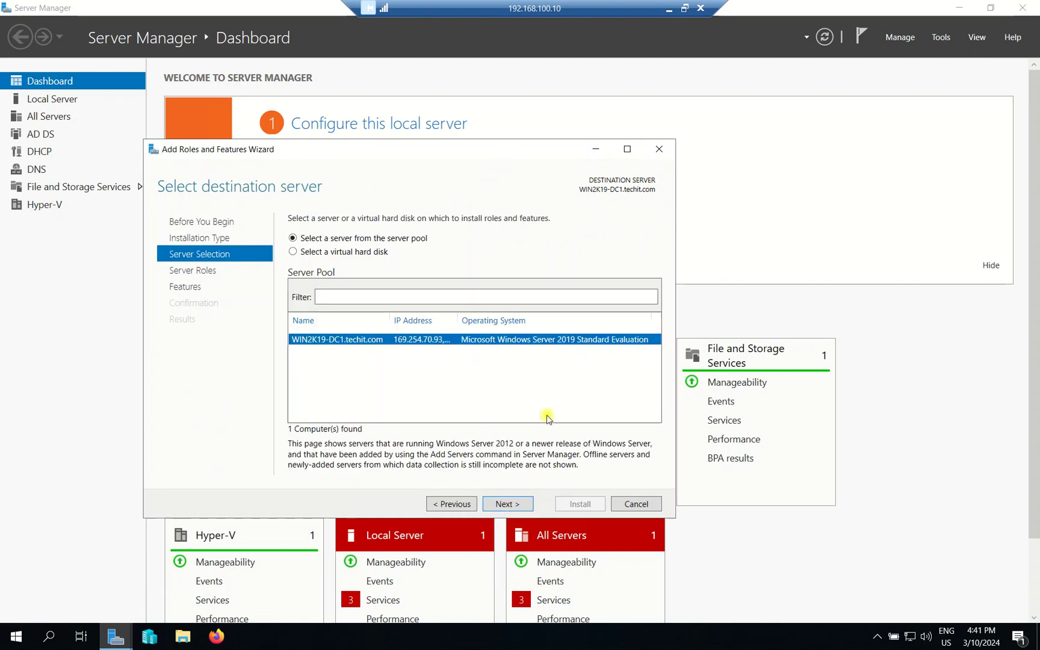
{"action": "left_click", "coordinate": [506, 503]}
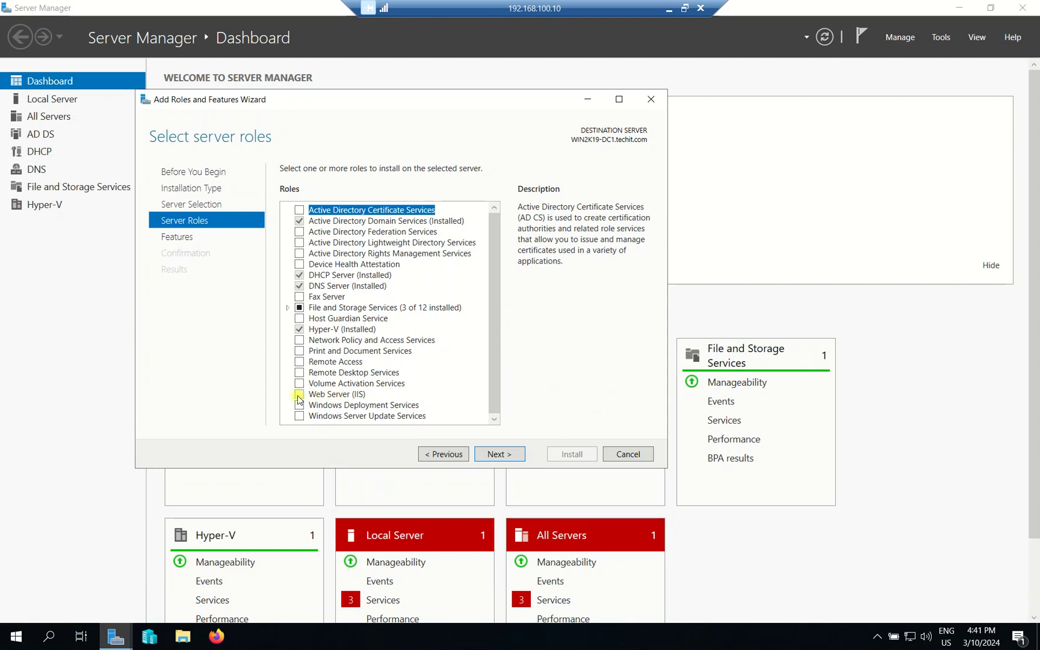
Step: Select the Web Server (IIS) role with its required features and proceed to its role services without extra features
{"action": "left_click", "coordinate": [299, 394]}
{"action": "left_click", "coordinate": [447, 391]}
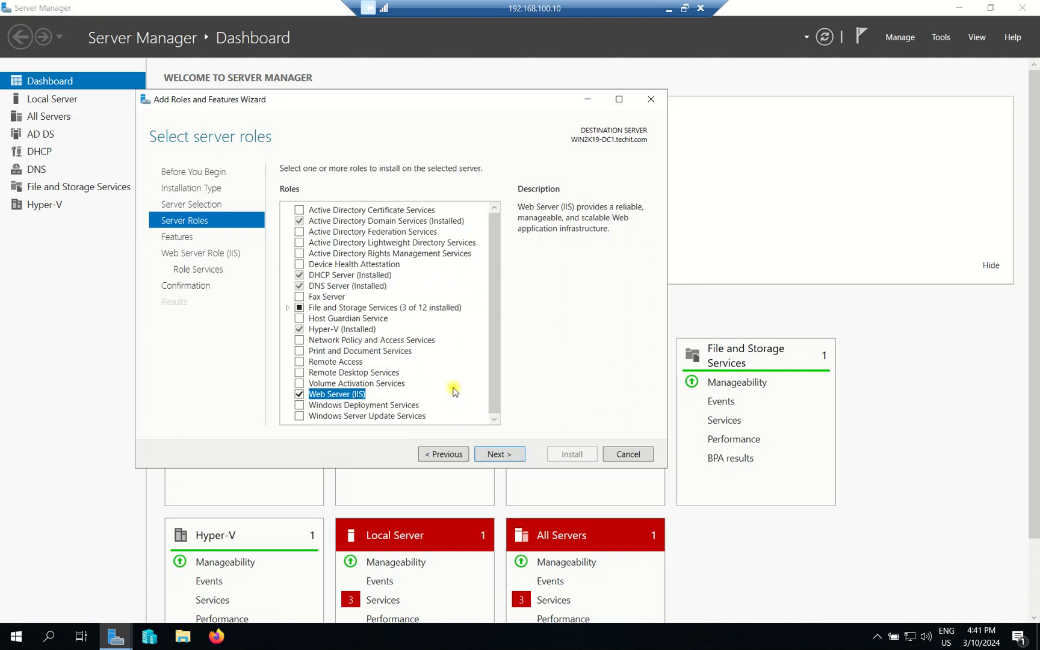
{"action": "left_click", "coordinate": [520, 455]}
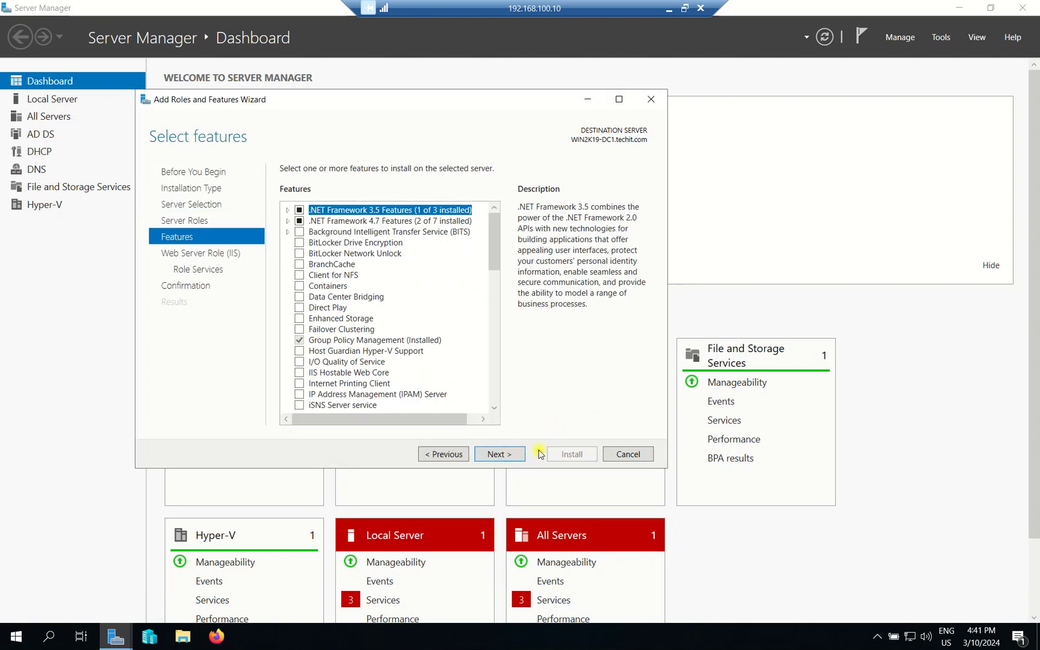
{"action": "left_click", "coordinate": [488, 452]}
{"action": "left_click", "coordinate": [512, 455]}
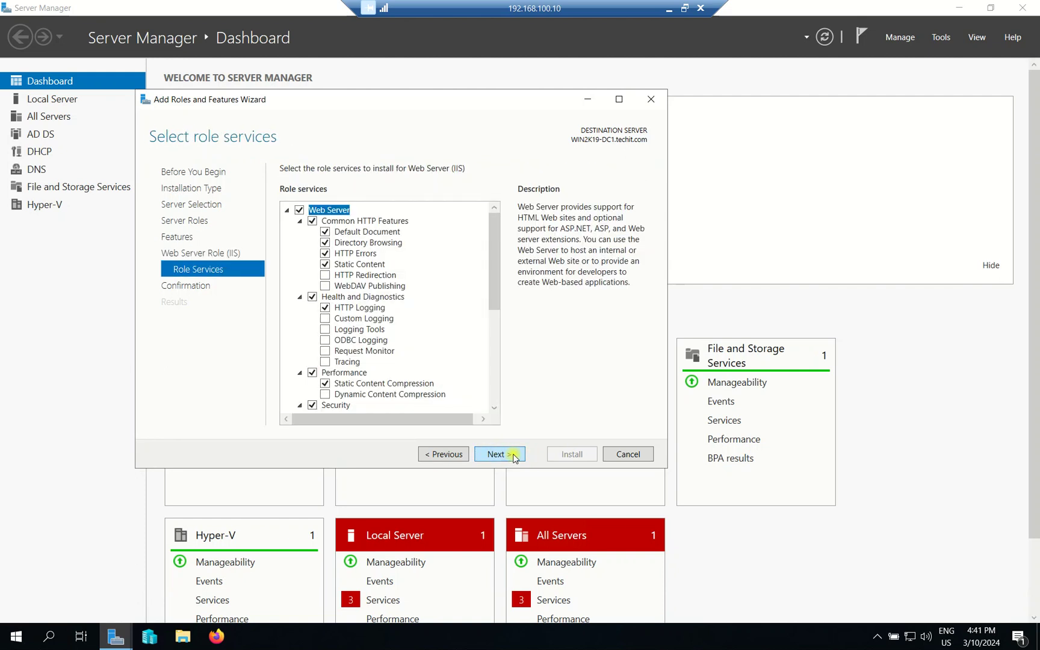
Step: Review the Web Server role services, keep the default selection, and start the installation
{"action": "scroll", "coordinate": [470, 329], "scroll_direction": "down", "scroll_amount": 3}
{"action": "left_click_drag", "start_coordinate": [497, 309], "coordinate": [498, 226]}
{"action": "left_click_drag", "start_coordinate": [494, 267], "coordinate": [495, 373]}
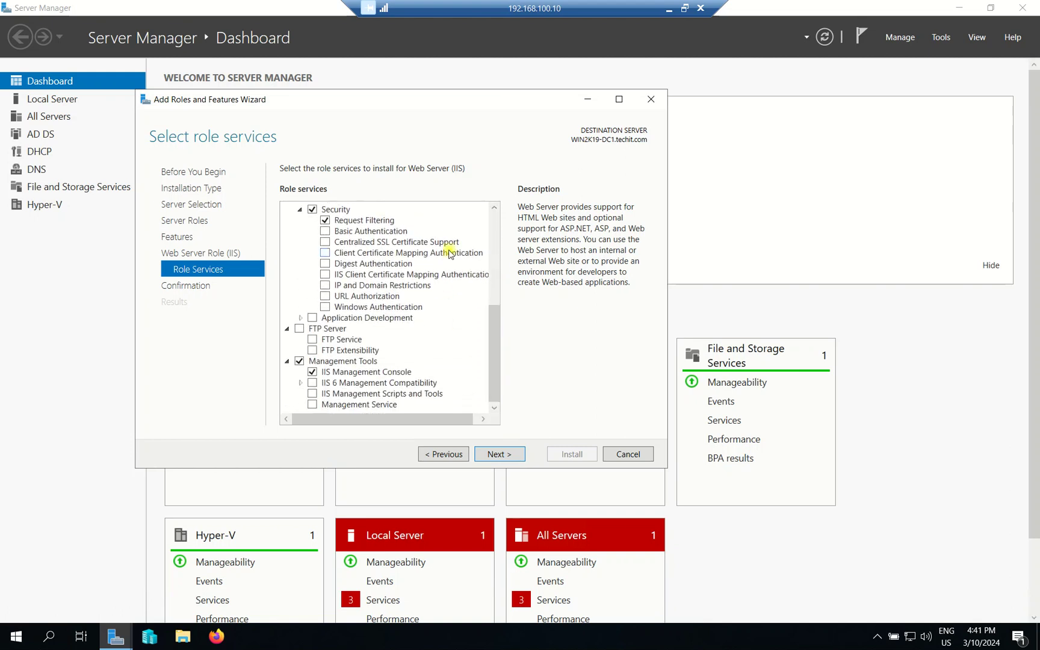
{"action": "left_click_drag", "start_coordinate": [498, 328], "coordinate": [496, 384]}
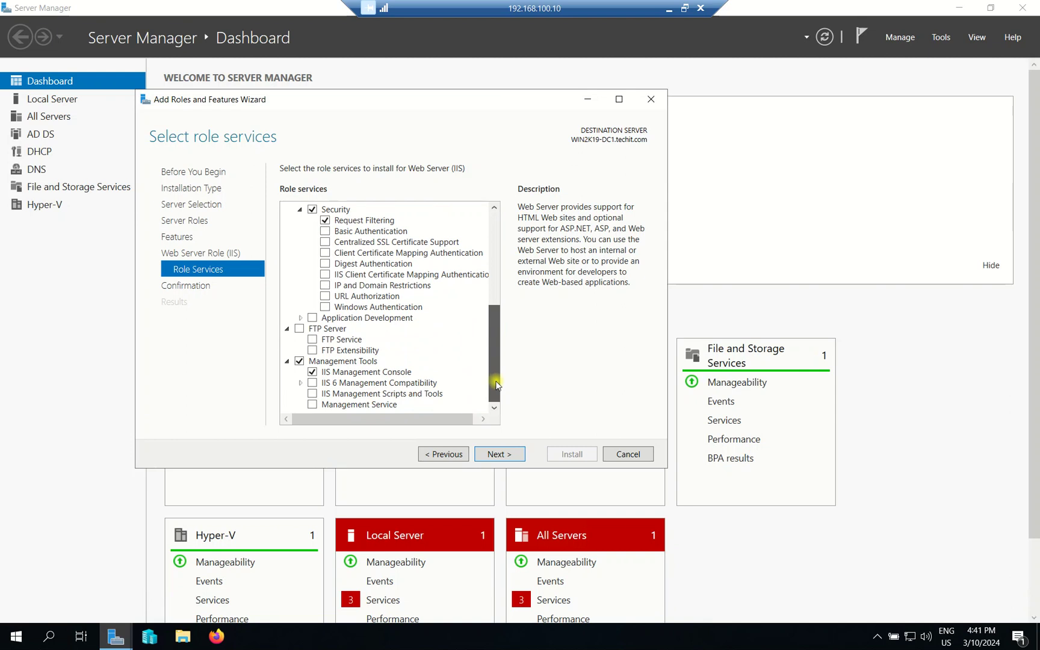
{"action": "left_click_drag", "start_coordinate": [495, 385], "coordinate": [496, 220]}
{"action": "left_click", "coordinate": [508, 455]}
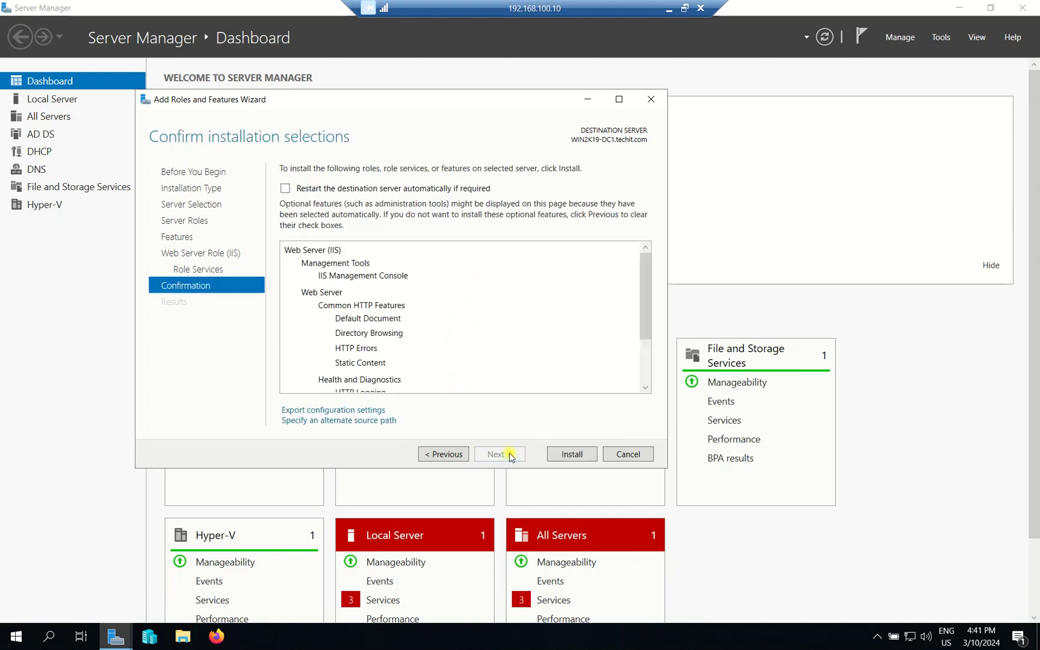
{"action": "left_click", "coordinate": [581, 454]}
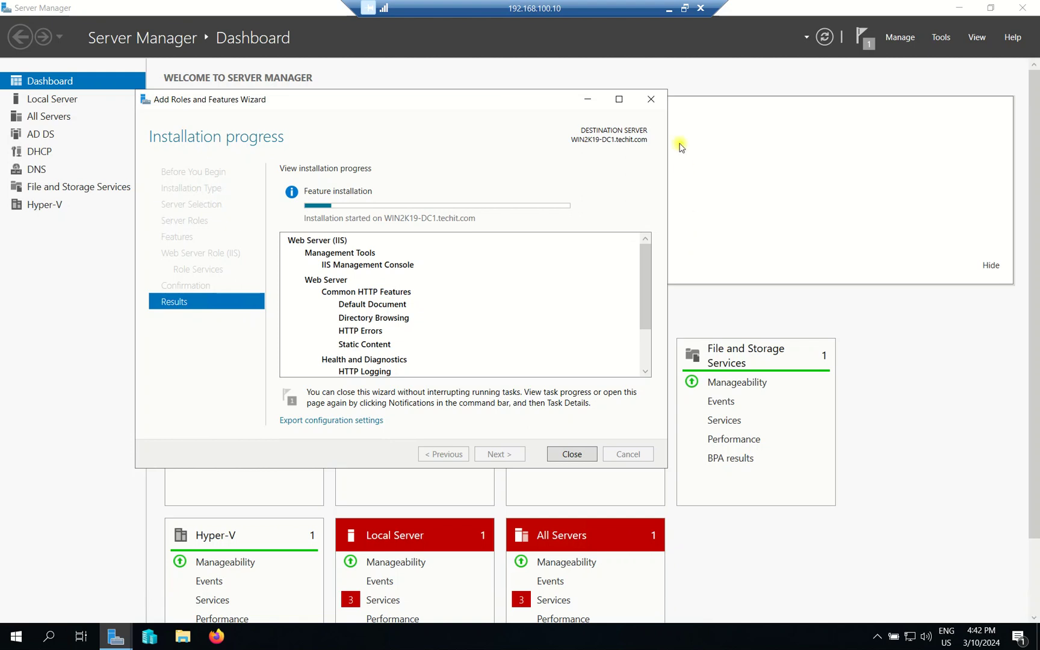
Step: Switch to Firefox to open localhost, and return to Server Manager to check the role installation progress
{"action": "left_click", "coordinate": [216, 636]}
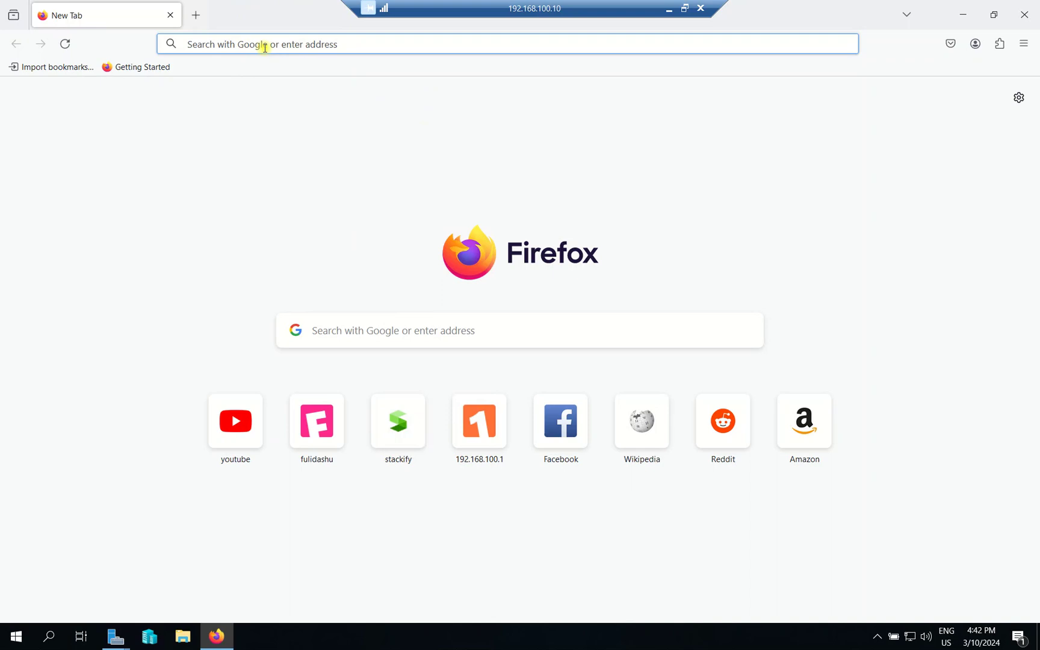
{"action": "left_click", "coordinate": [263, 43]}
{"action": "type", "text": "localhost"}
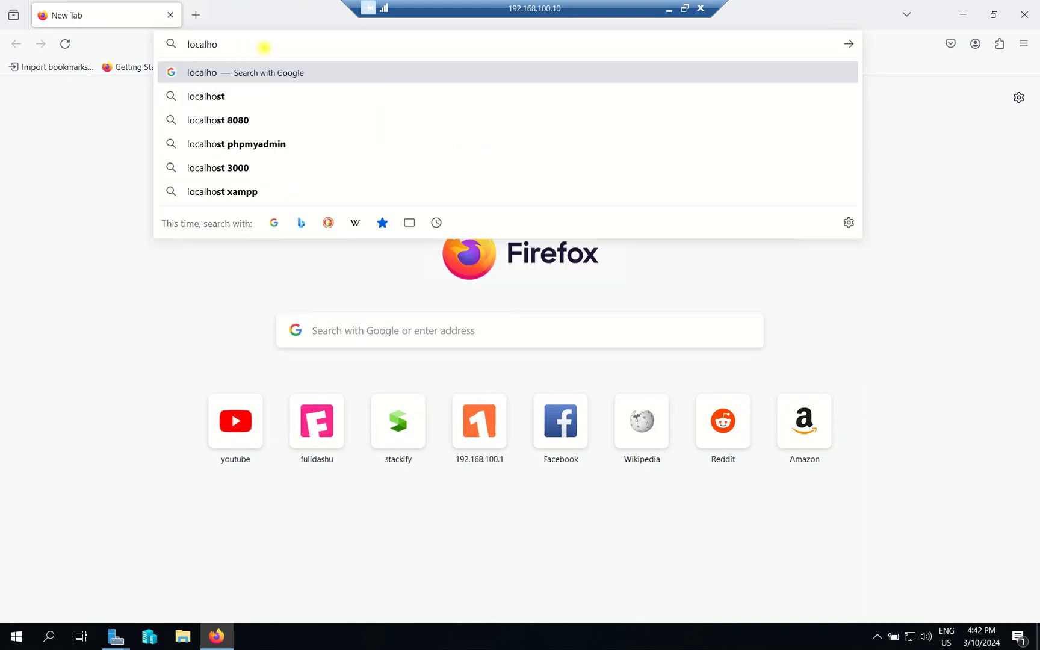
{"action": "key", "text": "Return"}
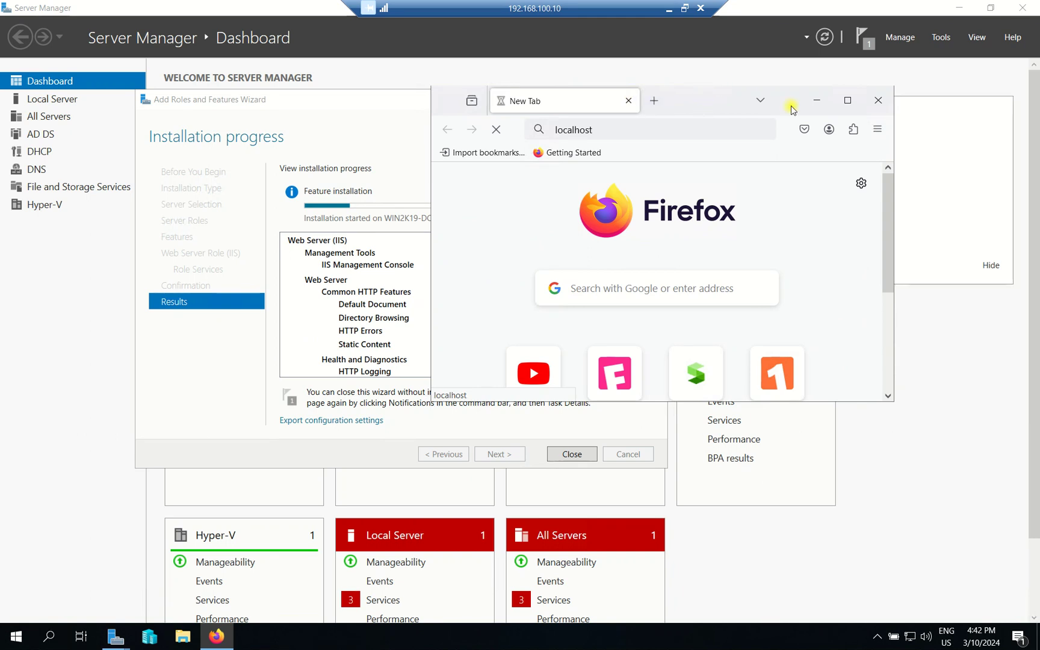
{"action": "left_click", "coordinate": [267, 41]}
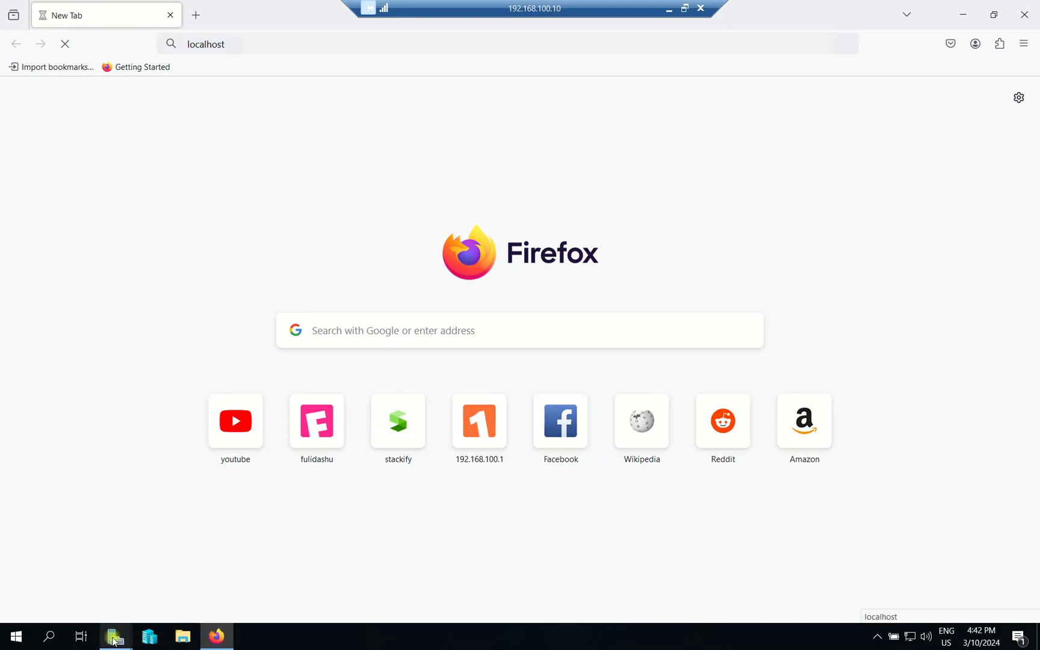
{"action": "mouse_move", "coordinate": [117, 638]}
{"action": "left_click", "coordinate": [204, 553]}
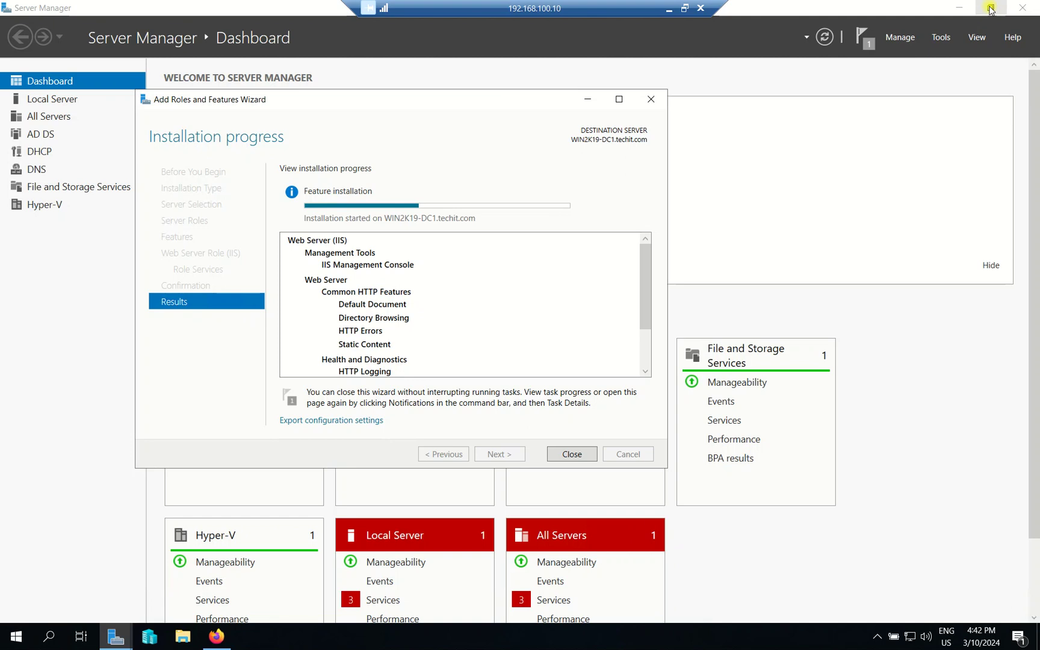
{"action": "left_click", "coordinate": [575, 86]}
{"action": "left_click", "coordinate": [220, 644]}
{"action": "left_click", "coordinate": [291, 43]}
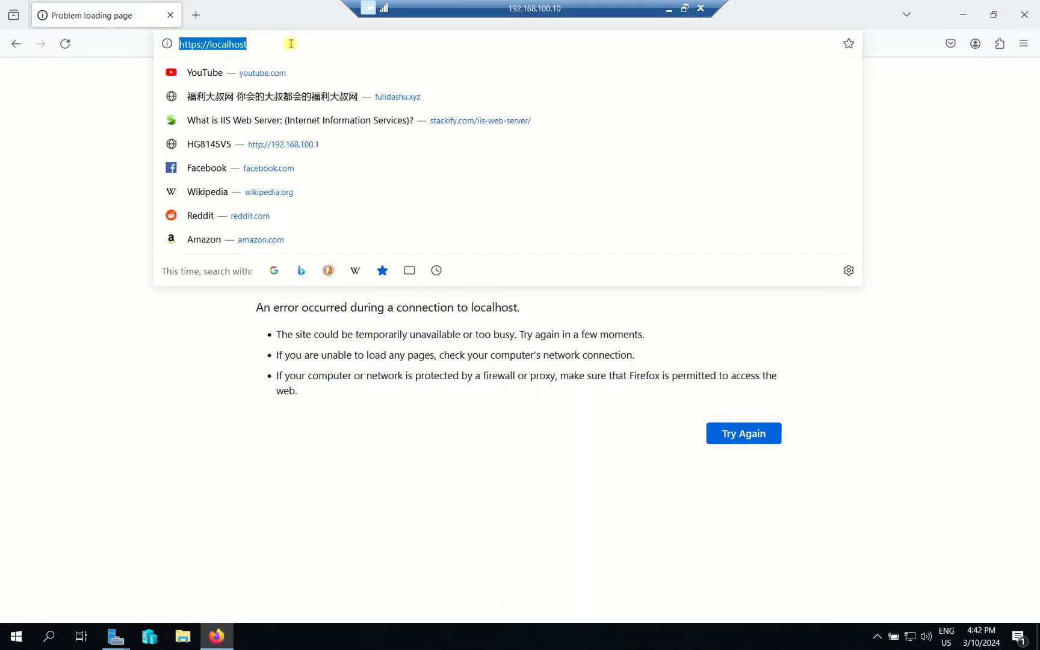
{"action": "key", "text": "Return"}
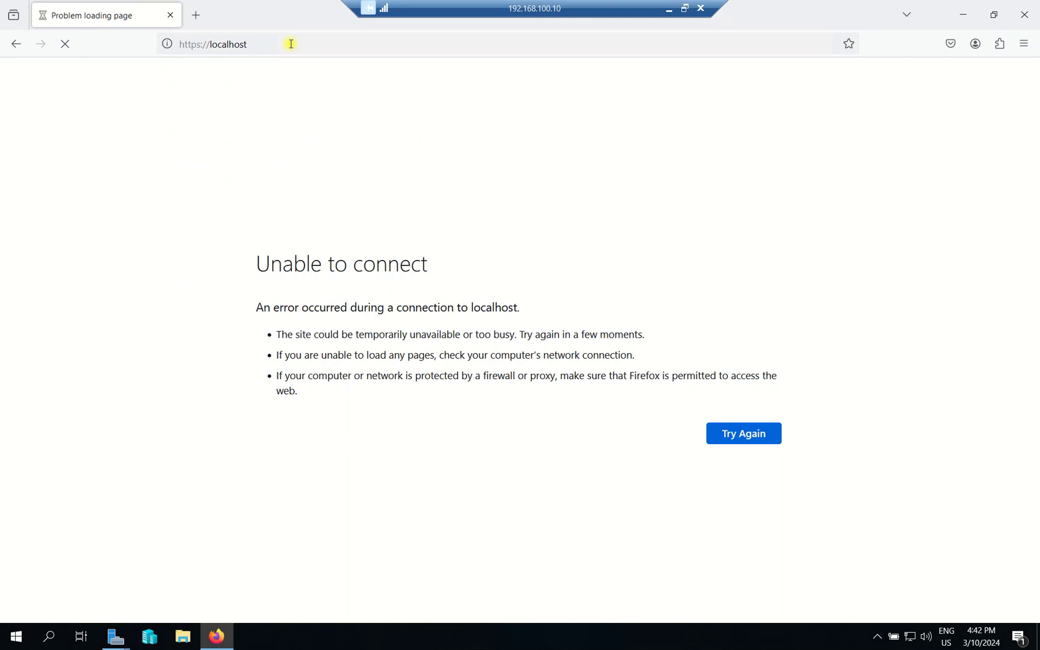
{"action": "left_click", "coordinate": [959, 13]}
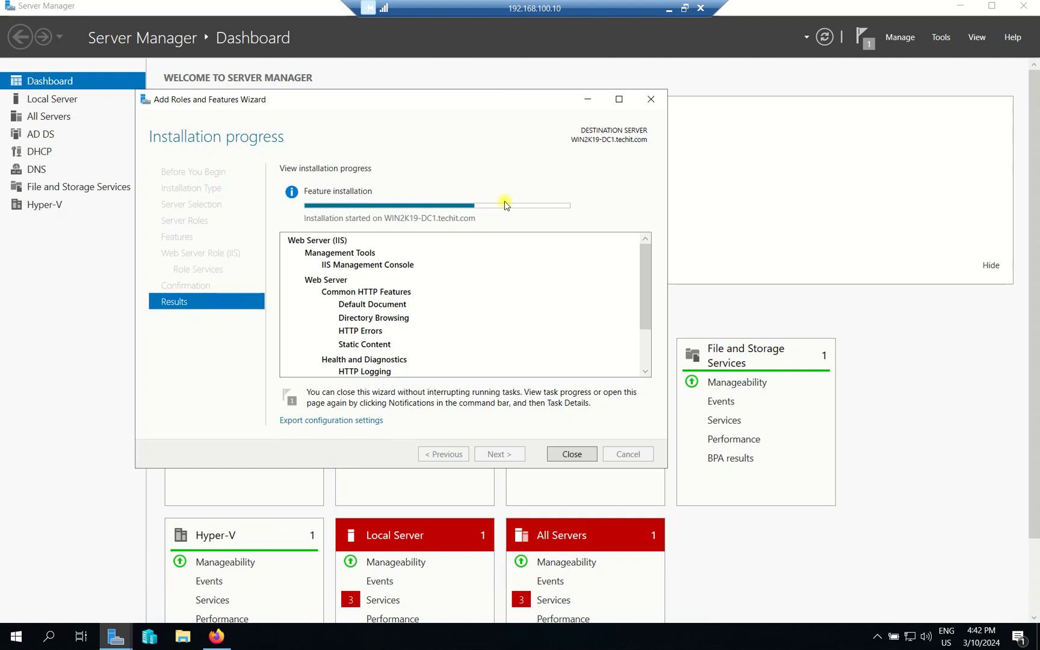
Step: Review the list of IIS components being installed and close the wizard once the installation completes
{"action": "left_click_drag", "start_coordinate": [639, 272], "coordinate": [631, 383]}
{"action": "left_click_drag", "start_coordinate": [650, 316], "coordinate": [659, 275]}
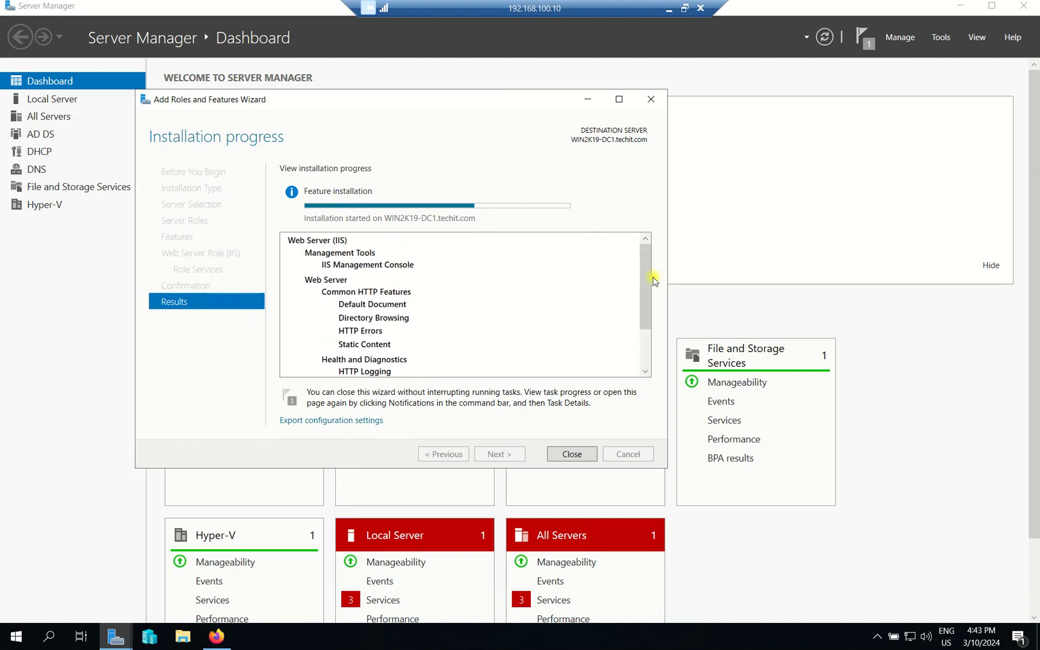
{"action": "left_click_drag", "start_coordinate": [647, 284], "coordinate": [644, 315]}
{"action": "scroll", "coordinate": [438, 329], "scroll_direction": "down", "scroll_amount": 1}
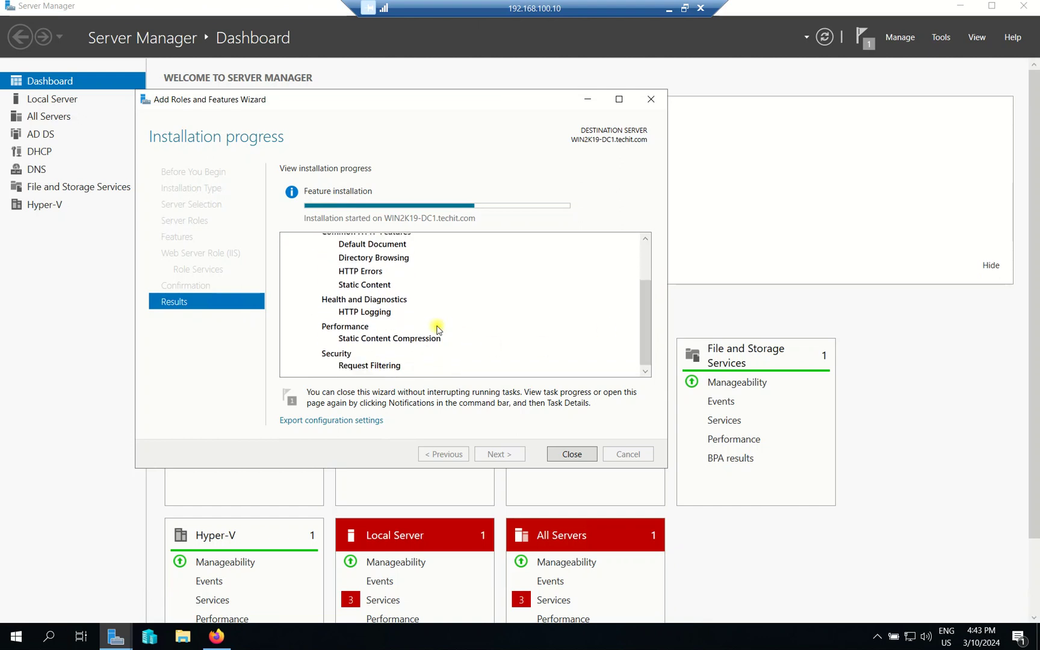
{"action": "scroll", "coordinate": [438, 329], "scroll_direction": "up", "scroll_amount": 2}
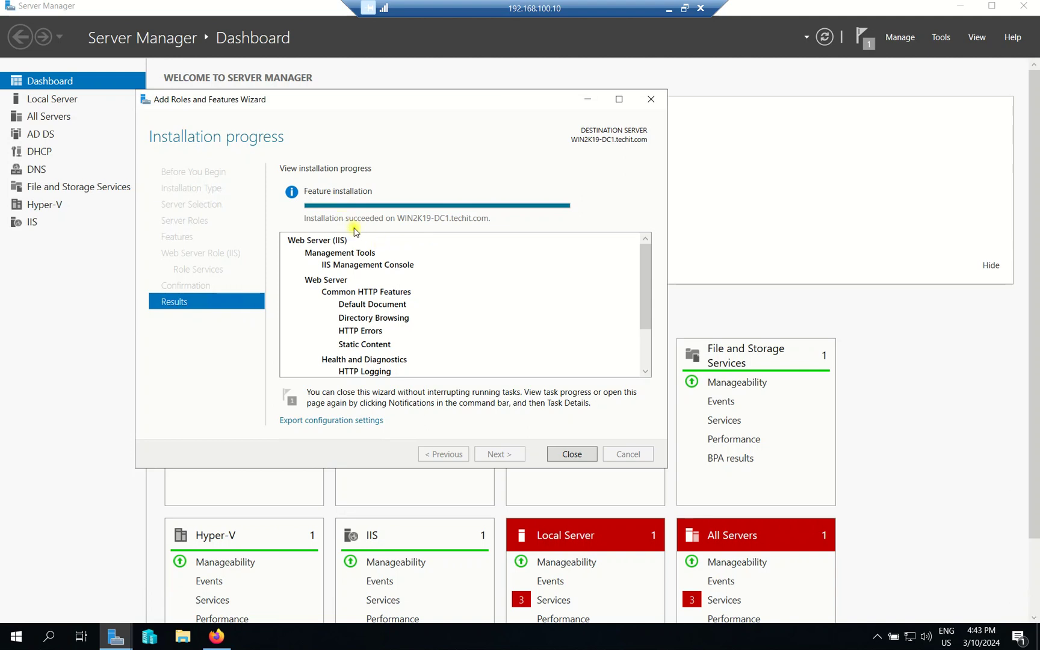
{"action": "scroll", "coordinate": [399, 266], "scroll_direction": "down", "scroll_amount": 2}
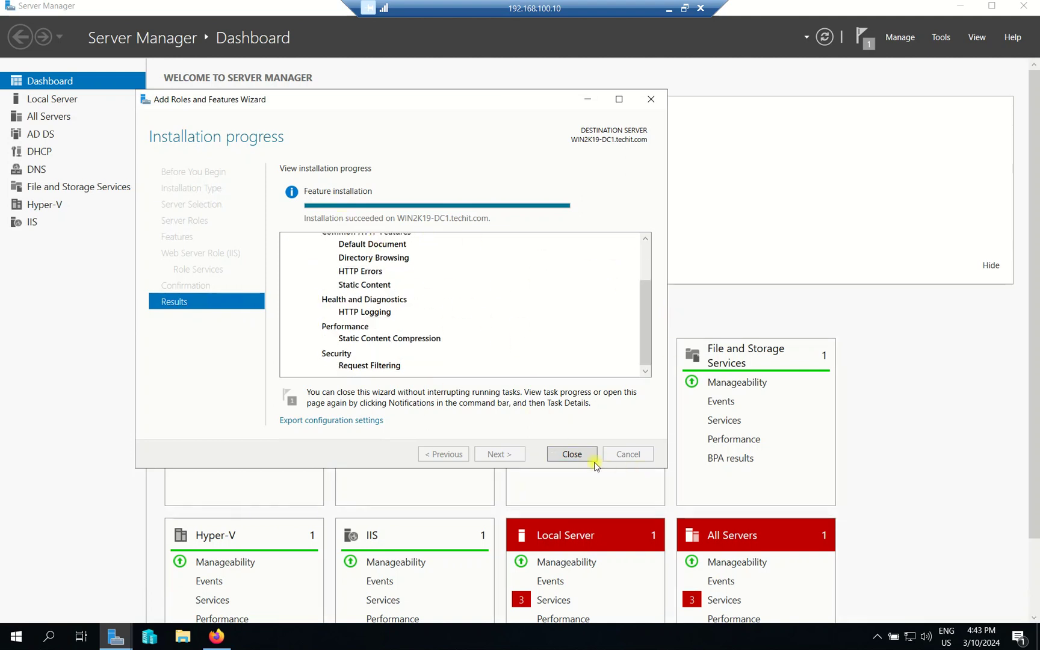
{"action": "left_click", "coordinate": [573, 455]}
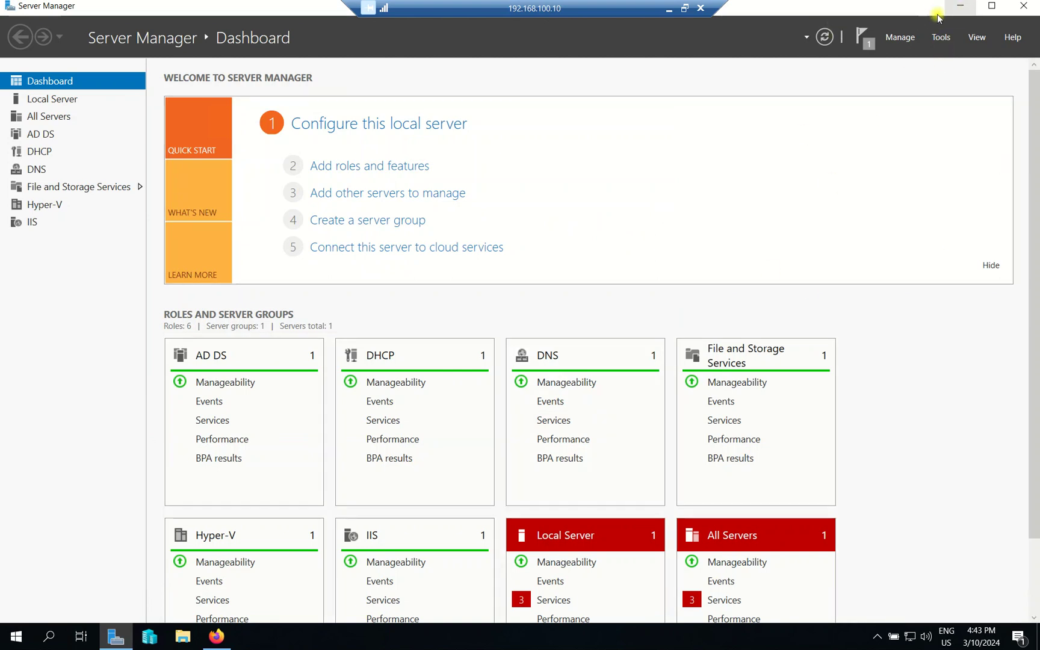
{"action": "left_click", "coordinate": [940, 38]}
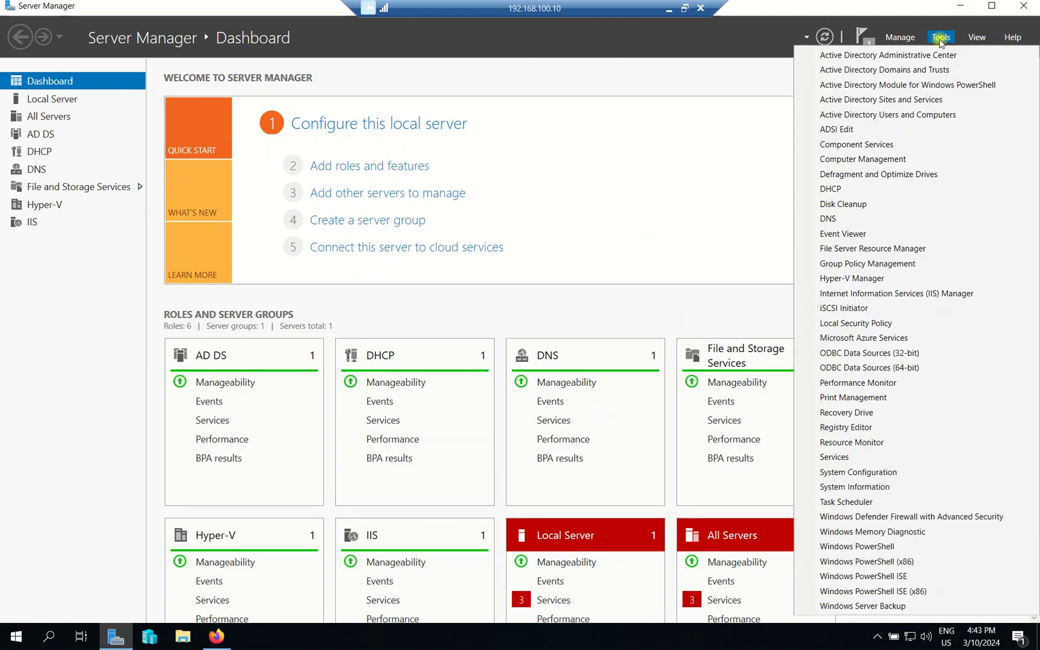
{"action": "left_click", "coordinate": [217, 635]}
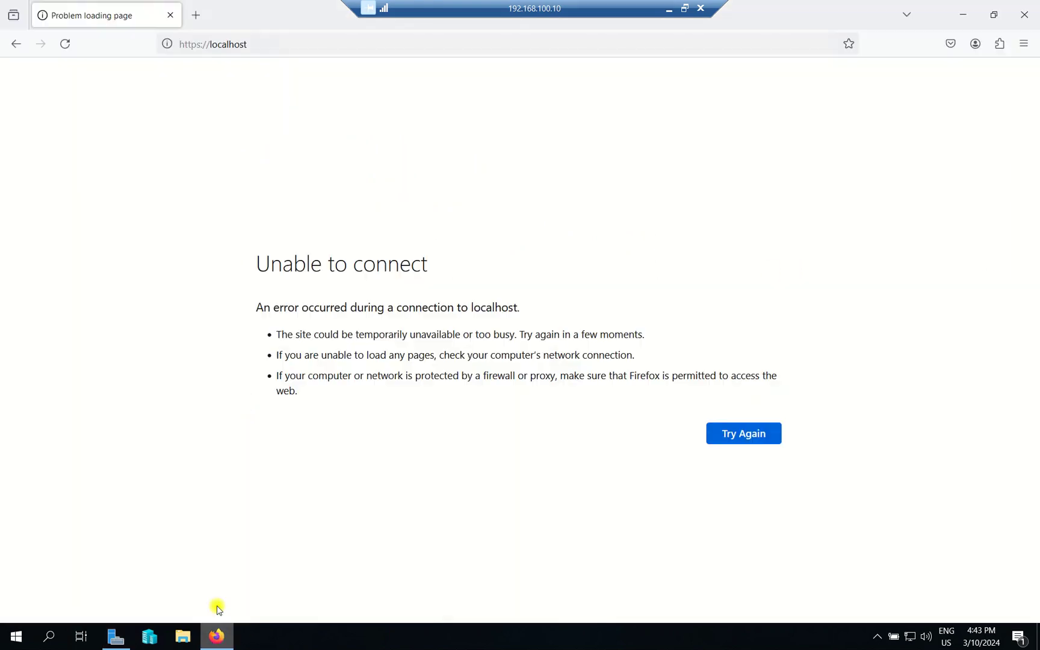
{"action": "left_click", "coordinate": [225, 43]}
{"action": "key", "text": "Return"}
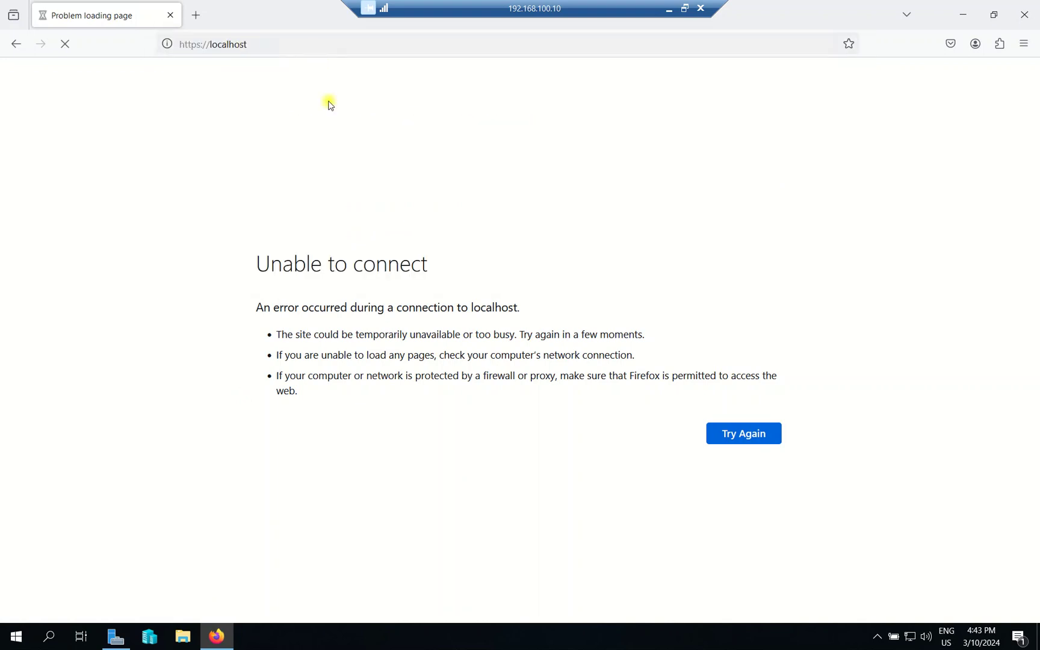
{"action": "left_click", "coordinate": [115, 636]}
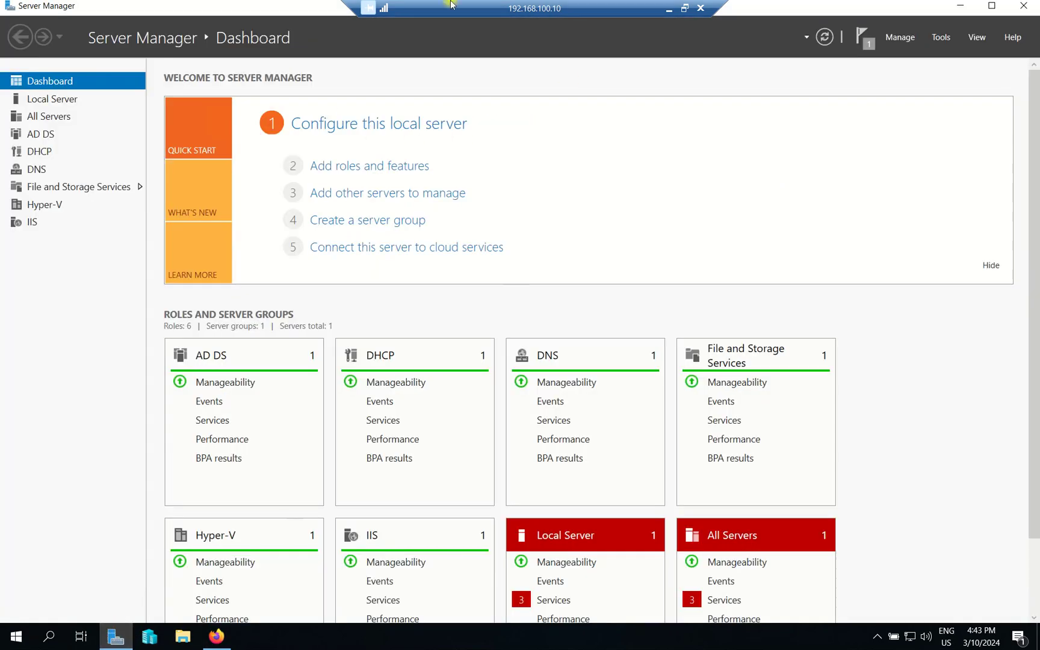
Step: Open Internet Information Services (IIS) Manager from Server Manager and maximize its window
{"action": "left_click", "coordinate": [942, 37]}
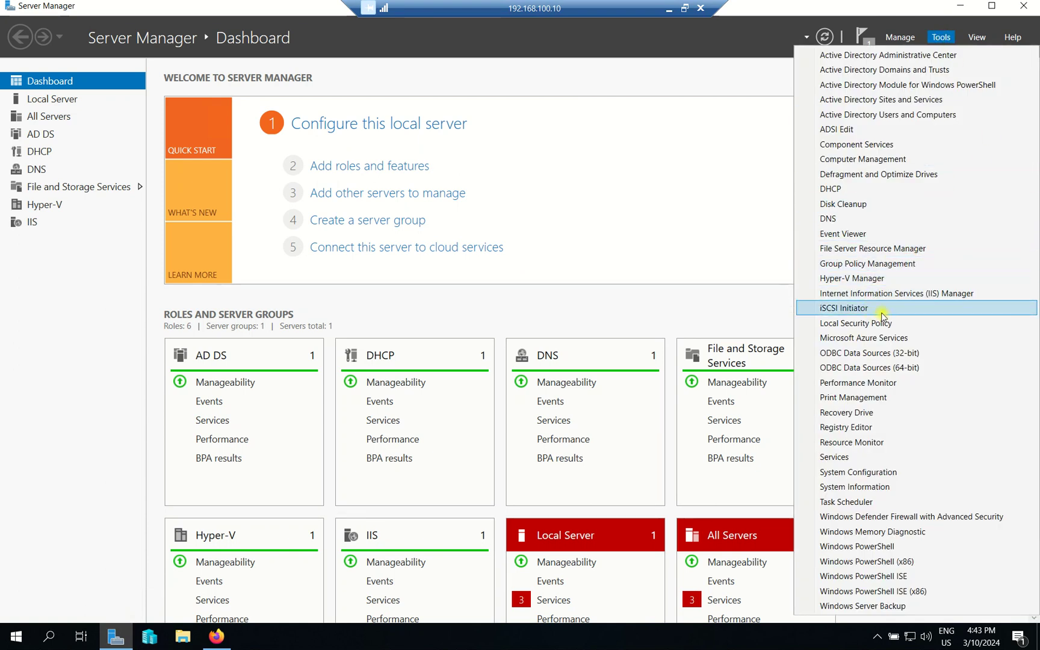
{"action": "left_click", "coordinate": [773, 133]}
{"action": "left_click", "coordinate": [865, 45]}
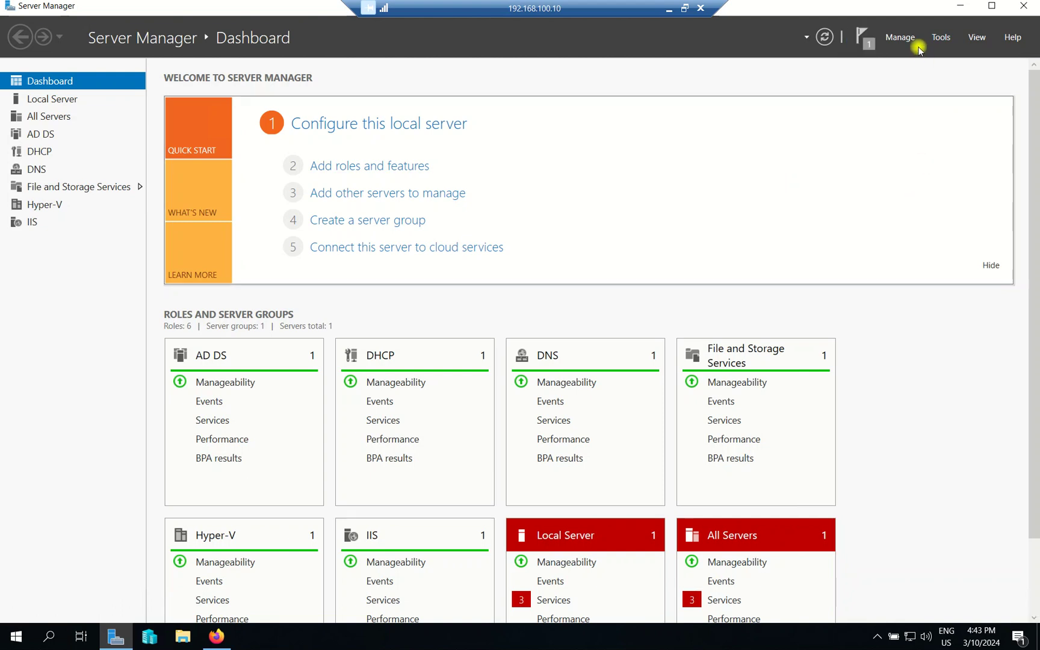
{"action": "left_click", "coordinate": [941, 37]}
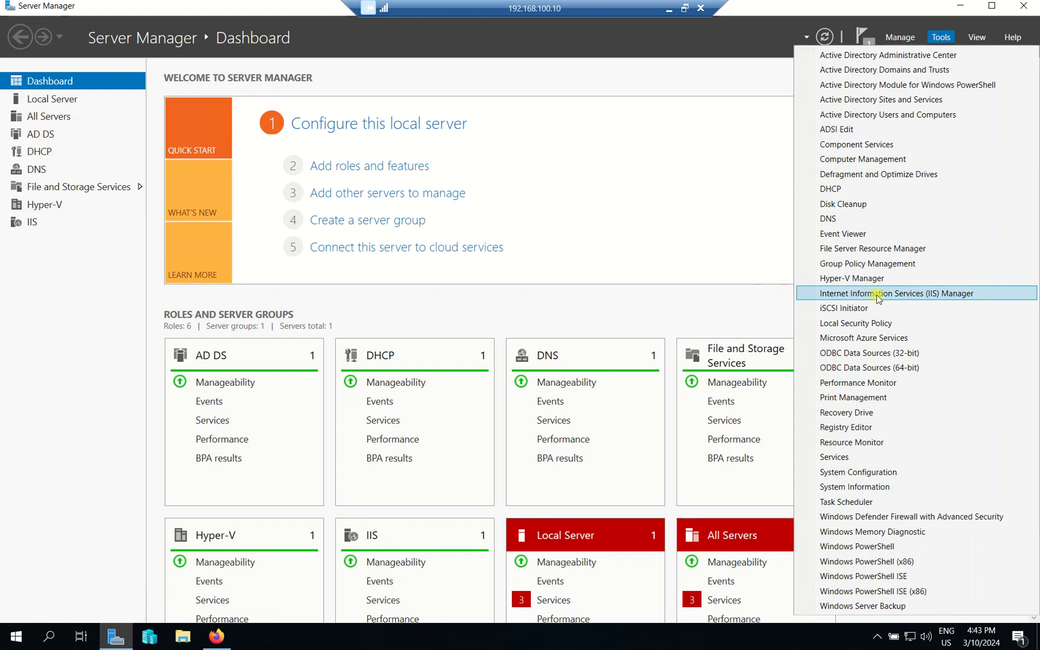
{"action": "left_click", "coordinate": [941, 295]}
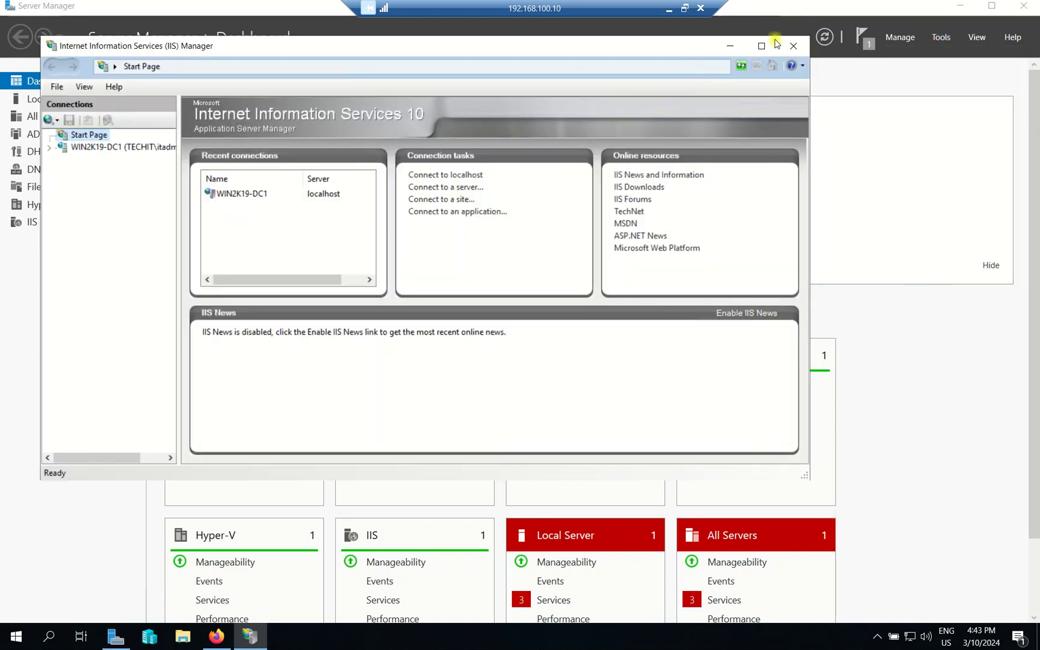
{"action": "left_click", "coordinate": [761, 47]}
Step: Expand the server's connection tree, view Application Pools and Sites, and open the Default Web Site's home page with Configuration Editor selected
{"action": "left_click", "coordinate": [57, 105]}
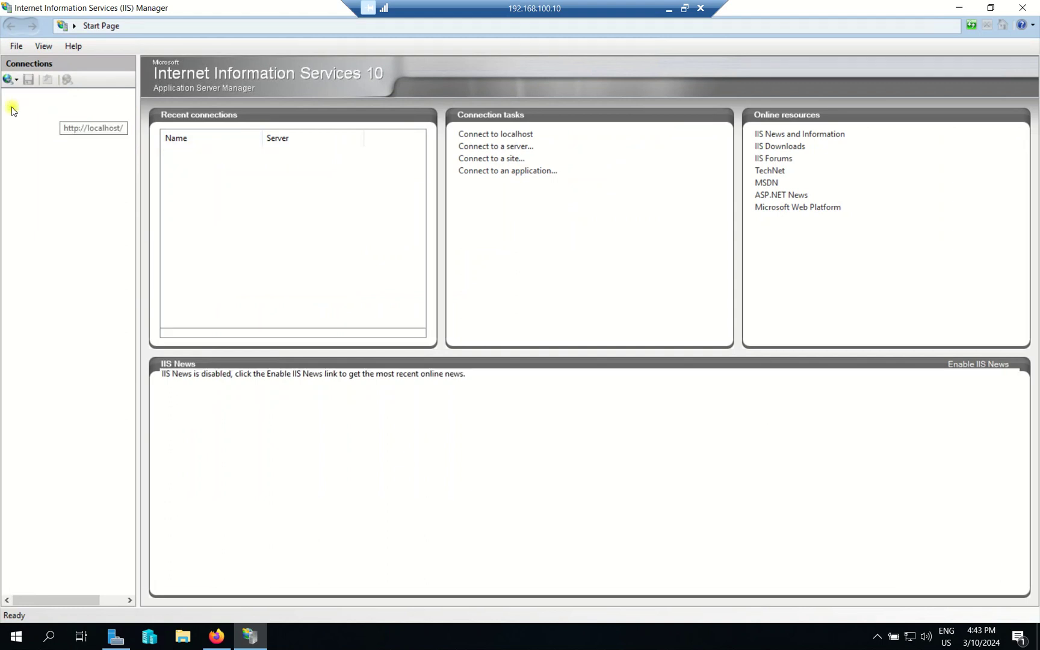
{"action": "left_click", "coordinate": [88, 120]}
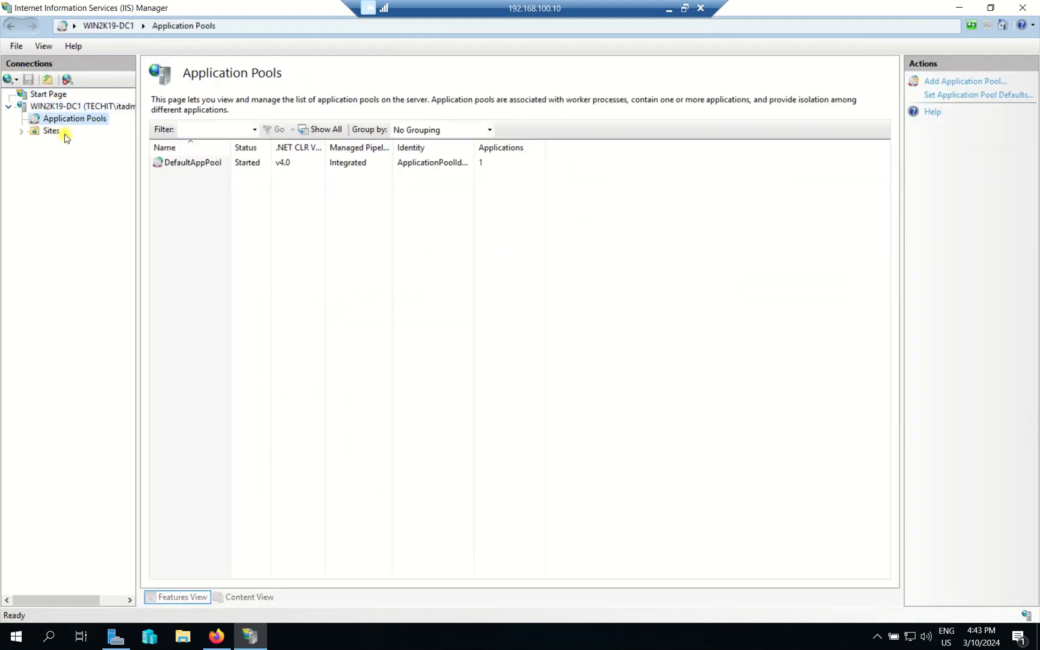
{"action": "left_click", "coordinate": [51, 130]}
{"action": "left_click", "coordinate": [68, 145]}
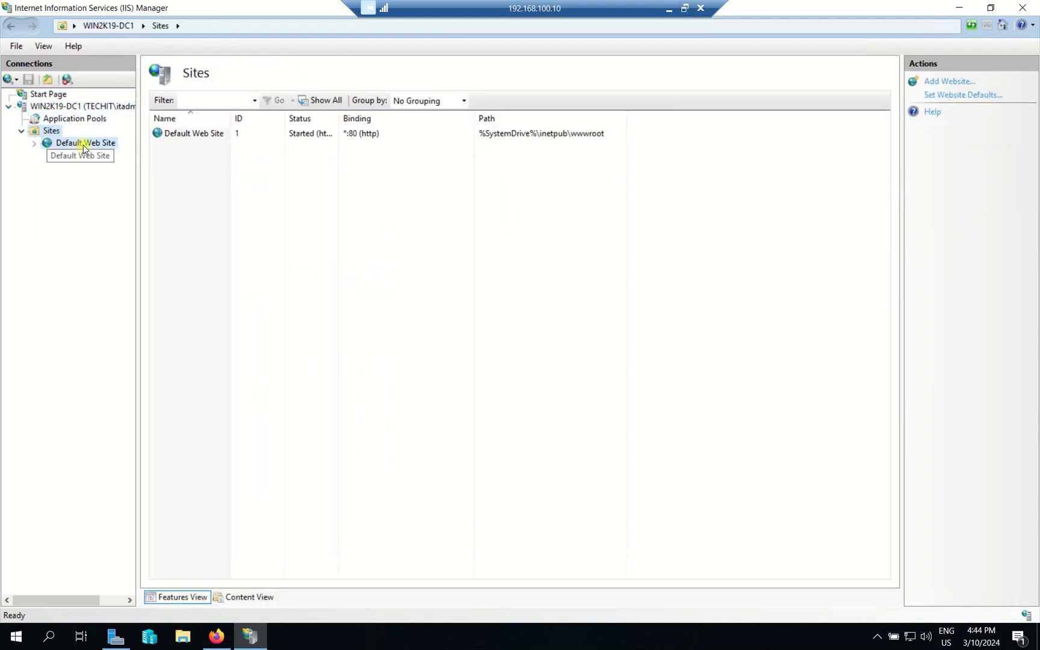
{"action": "left_click", "coordinate": [171, 217]}
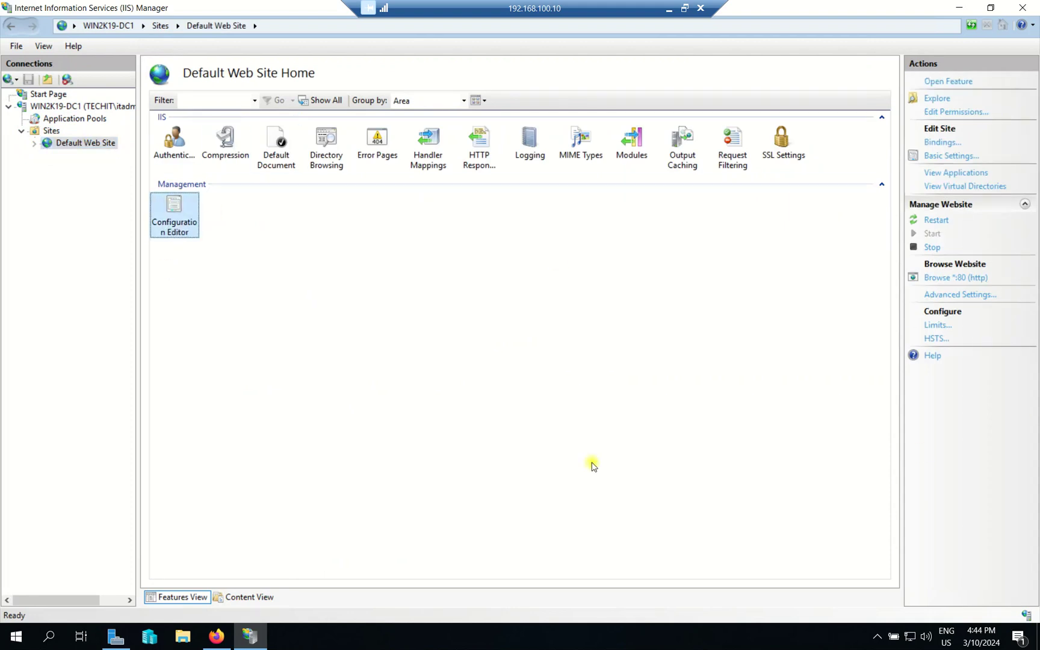
Step: Browse the Default Web Site on *:80 (http), close the surplus browser tabs, and reload localhost
{"action": "left_click", "coordinate": [963, 281]}
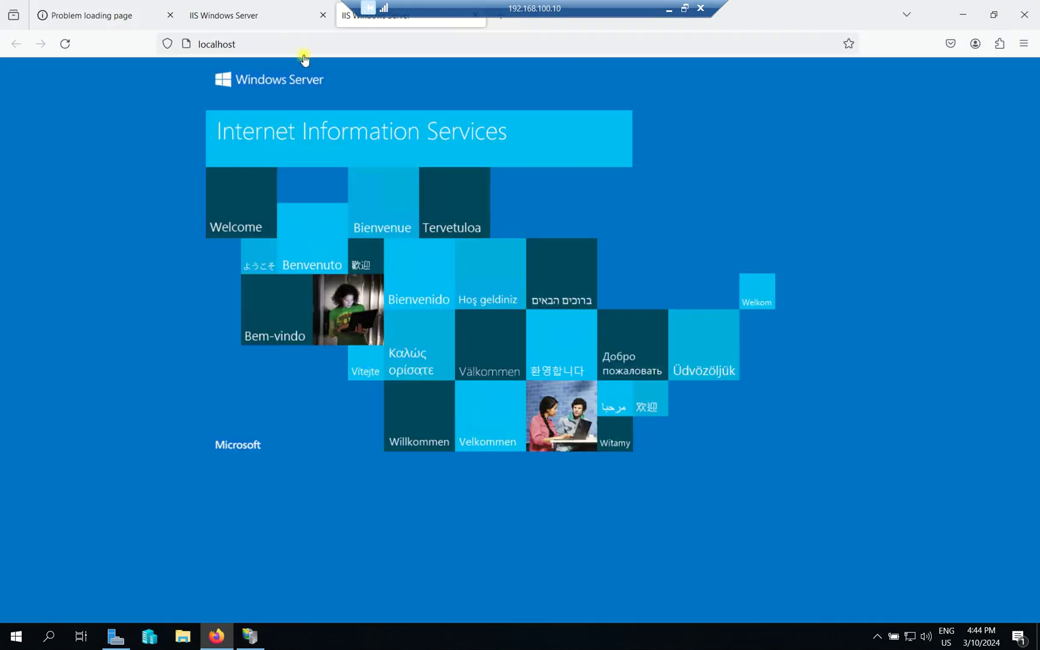
{"action": "left_click", "coordinate": [170, 17]}
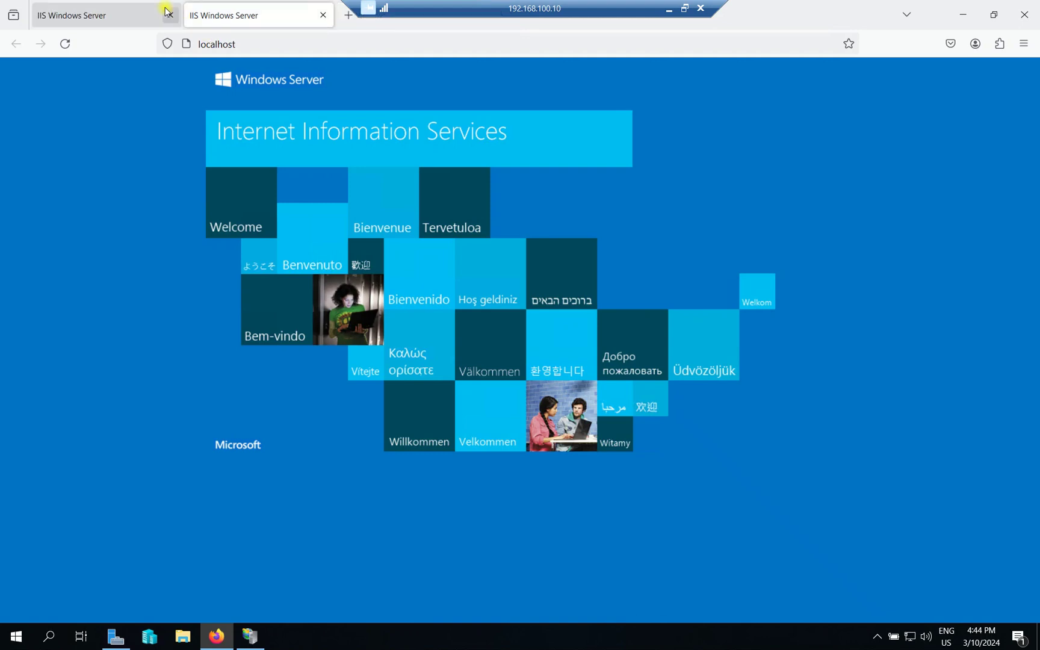
{"action": "left_click", "coordinate": [171, 15]}
{"action": "left_click", "coordinate": [232, 44]}
{"action": "key", "text": "Return"}
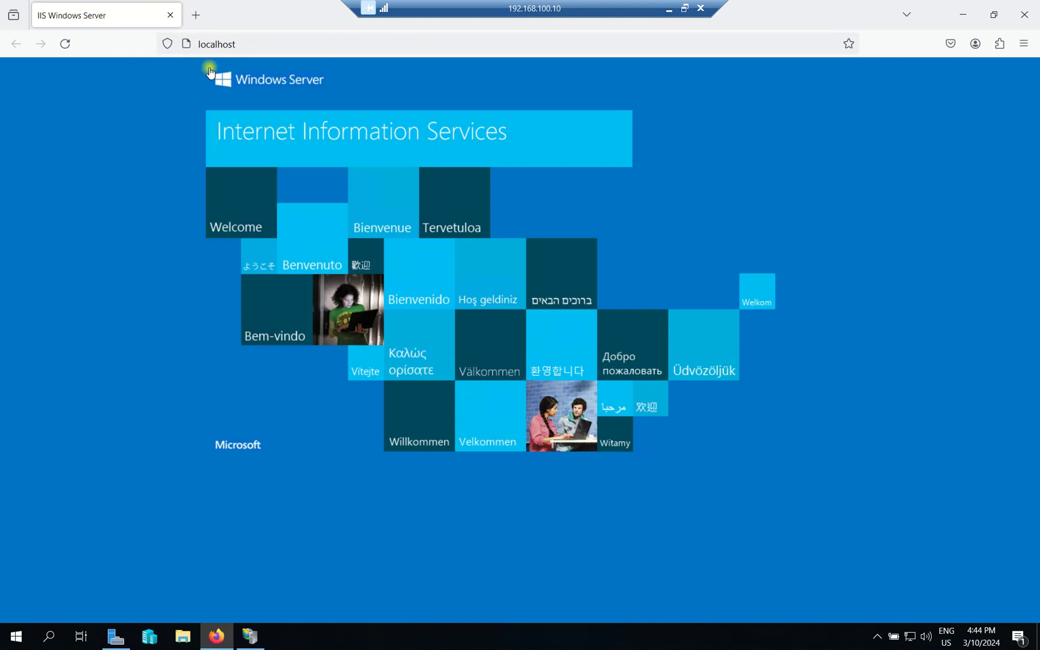
{"action": "left_click", "coordinate": [277, 44]}
{"action": "key", "text": "Return"}
{"action": "left_click", "coordinate": [214, 152]}
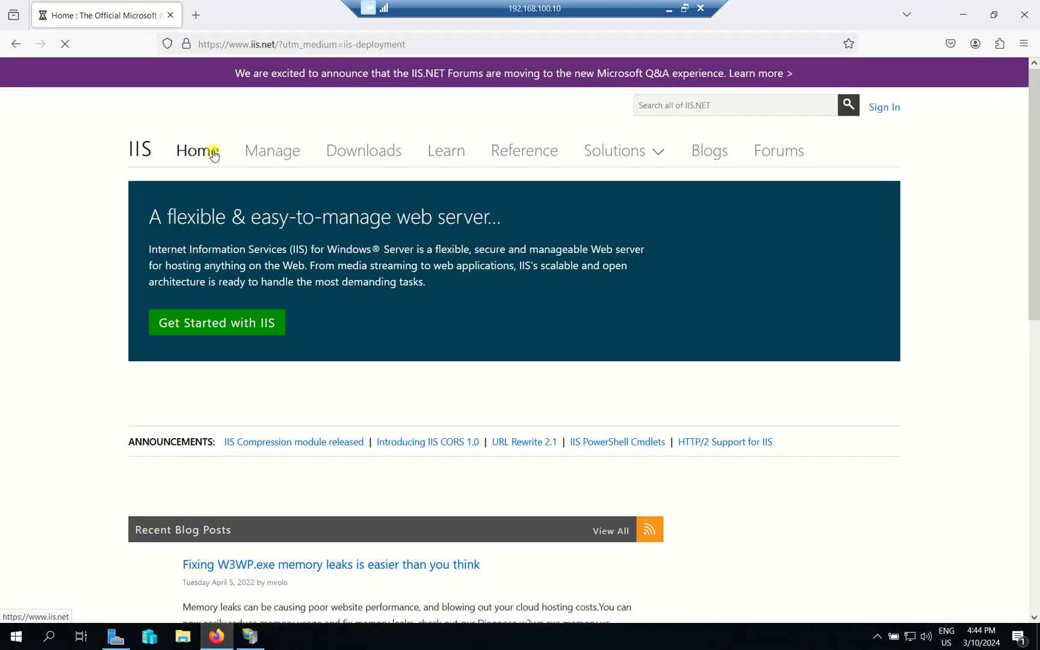
{"action": "left_click", "coordinate": [199, 16]}
{"action": "left_click", "coordinate": [170, 15]}
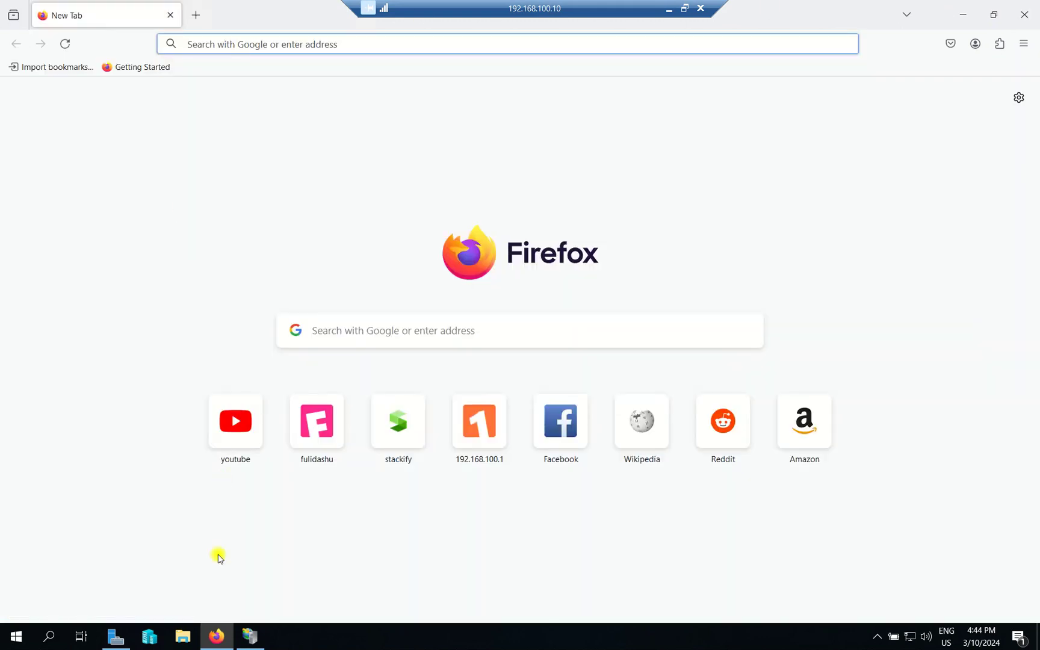
Step: Return to IIS Manager, browse the Default Web Site on *:80 (http) again, and close the blank browser tab
{"action": "left_click", "coordinate": [231, 641]}
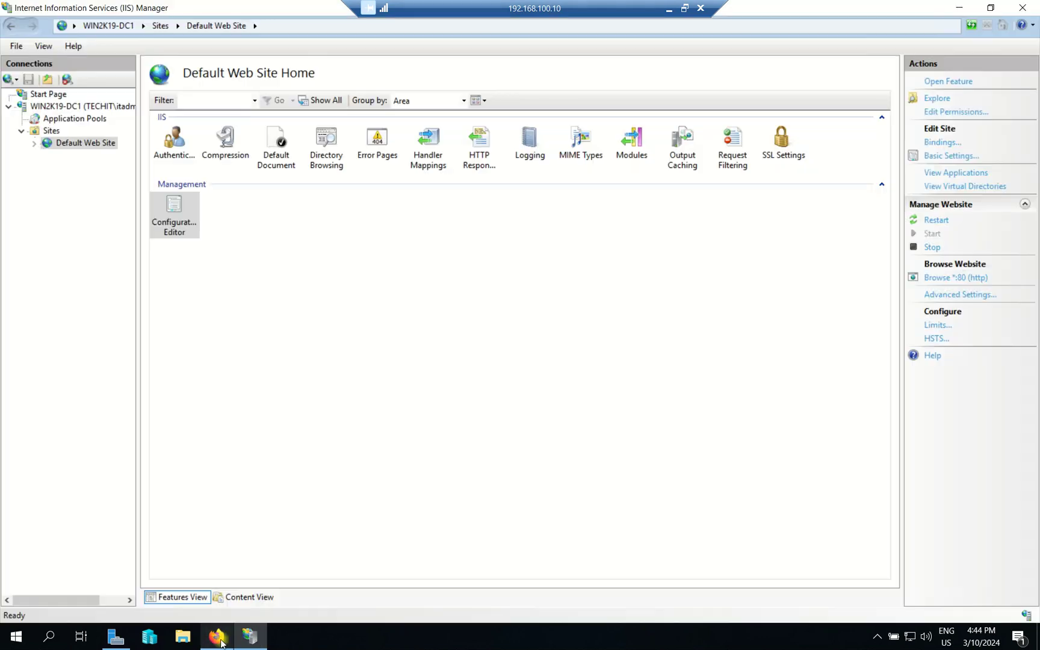
{"action": "left_click", "coordinate": [962, 279]}
{"action": "left_click", "coordinate": [173, 15]}
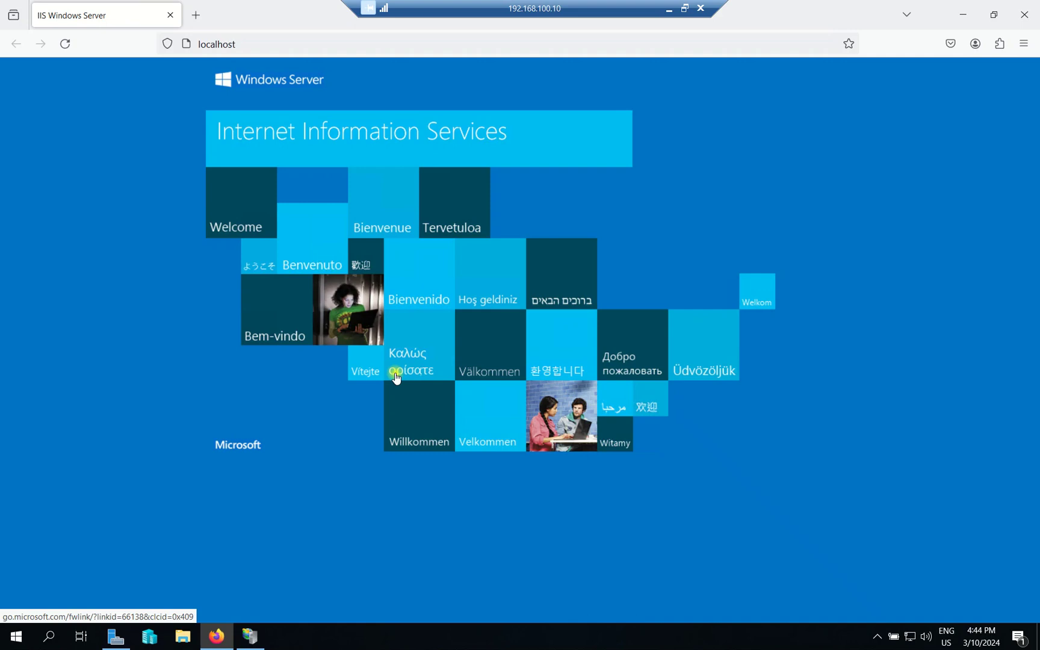
Step: Switch to IIS Manager, check the physical path in the Default Web Site's basic settings, and close the dialog
{"action": "left_click", "coordinate": [250, 636]}
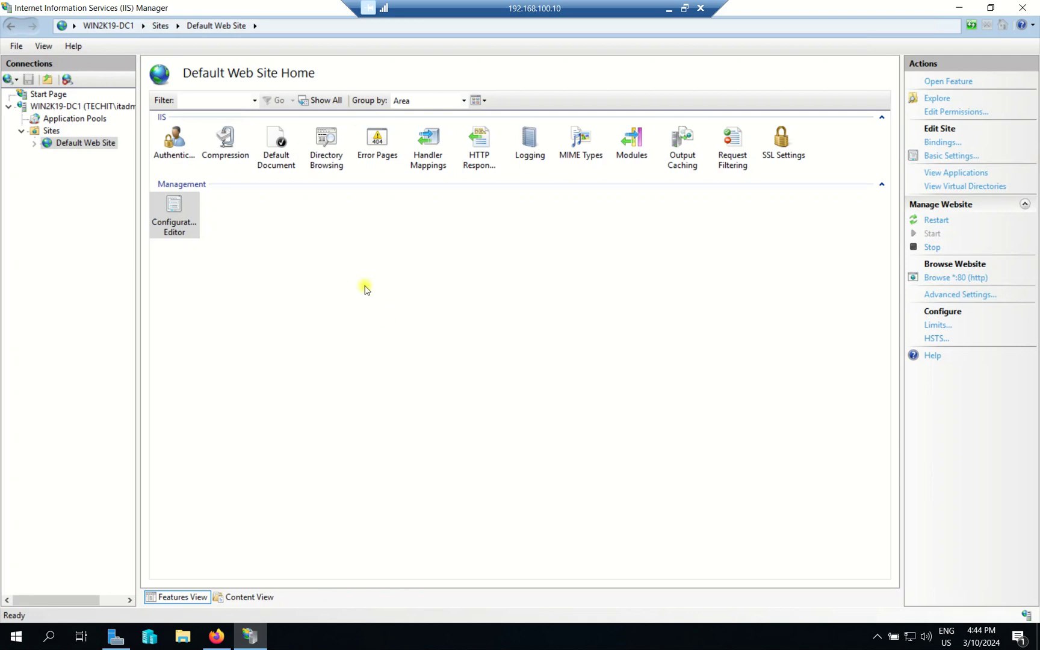
{"action": "right_click", "coordinate": [199, 208]}
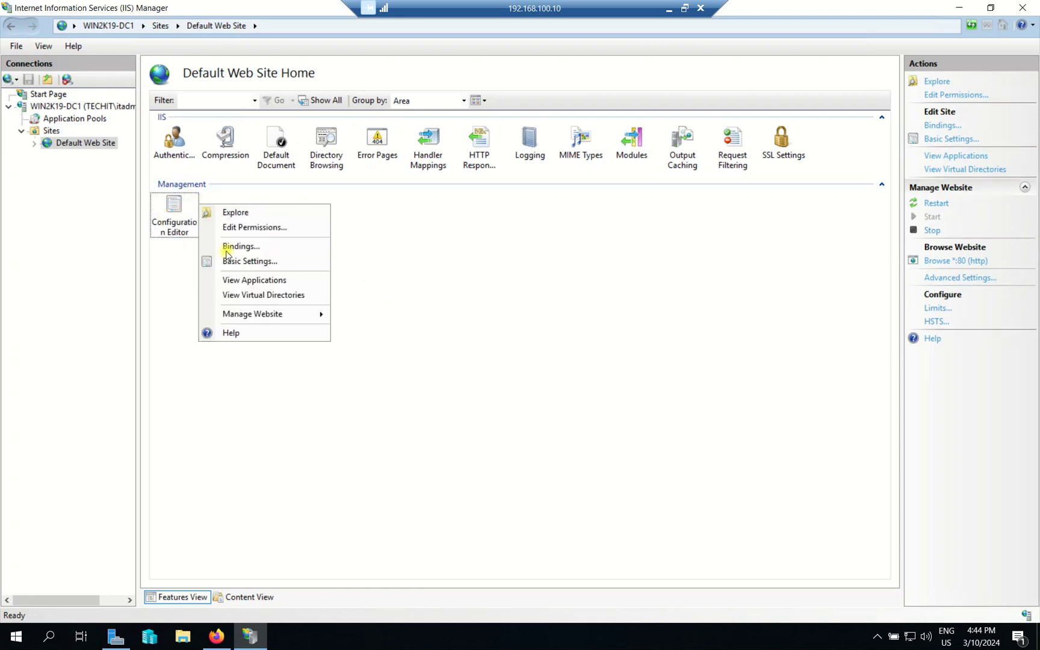
{"action": "left_click", "coordinate": [260, 261]}
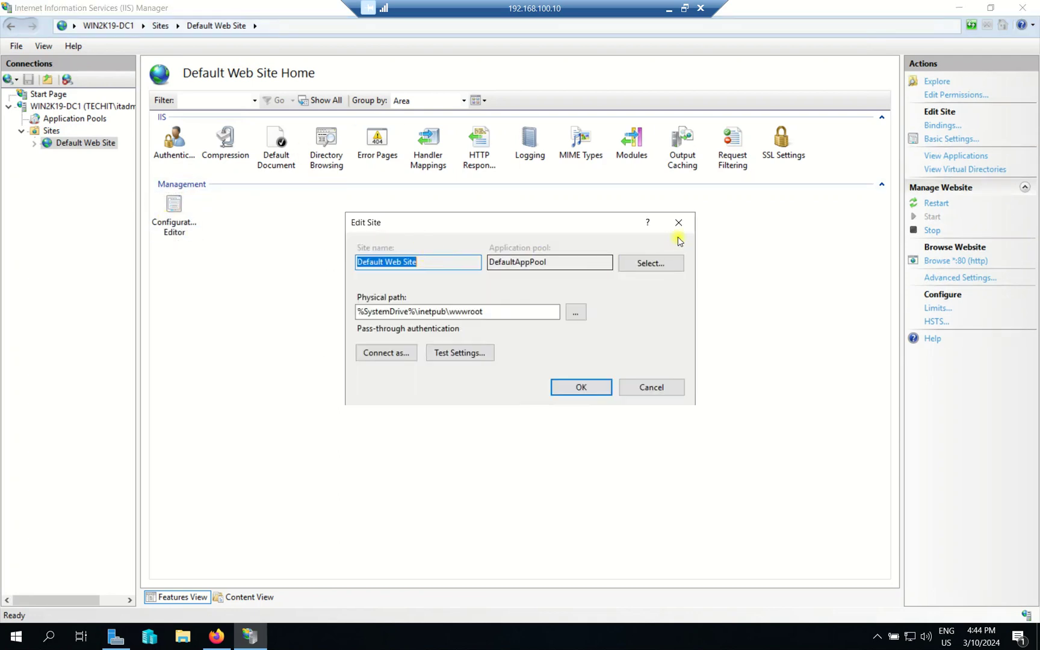
{"action": "left_click", "coordinate": [441, 311]}
{"action": "double_click", "coordinate": [477, 306]}
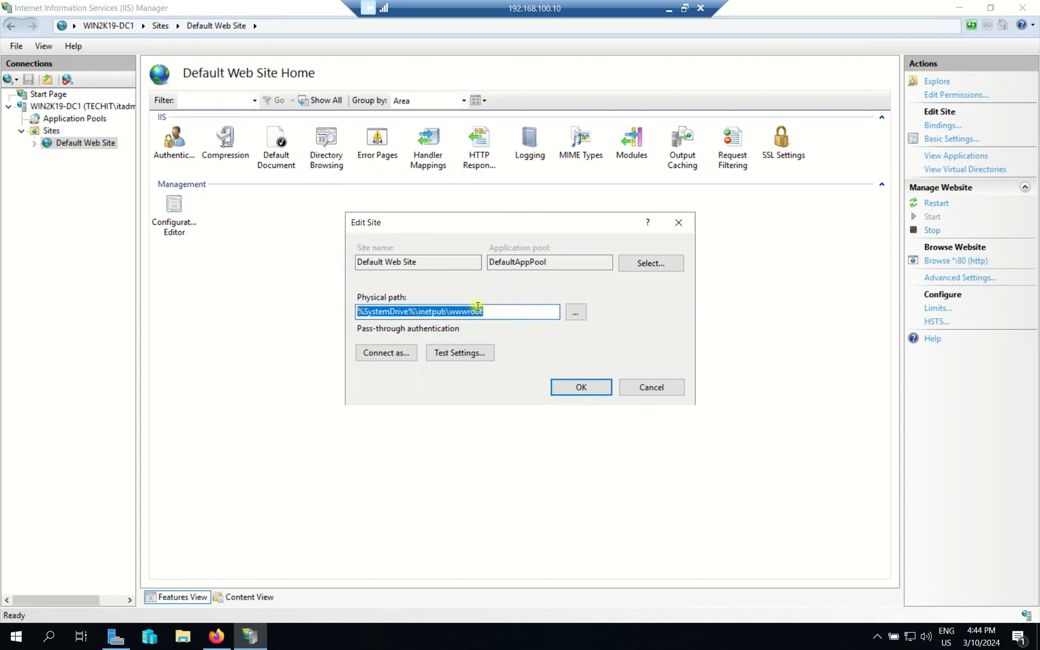
{"action": "left_click", "coordinate": [678, 222]}
Step: Reopen the Default Web Site's basic settings, inspect the physical path, and test the site's connection settings
{"action": "right_click", "coordinate": [191, 210]}
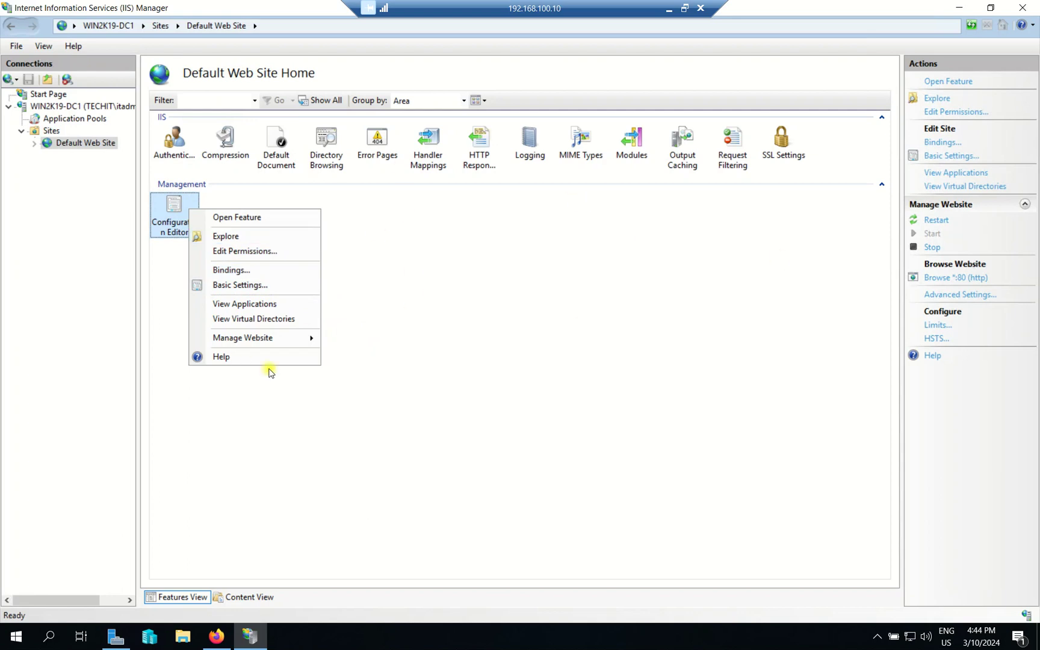
{"action": "left_click", "coordinate": [257, 285]}
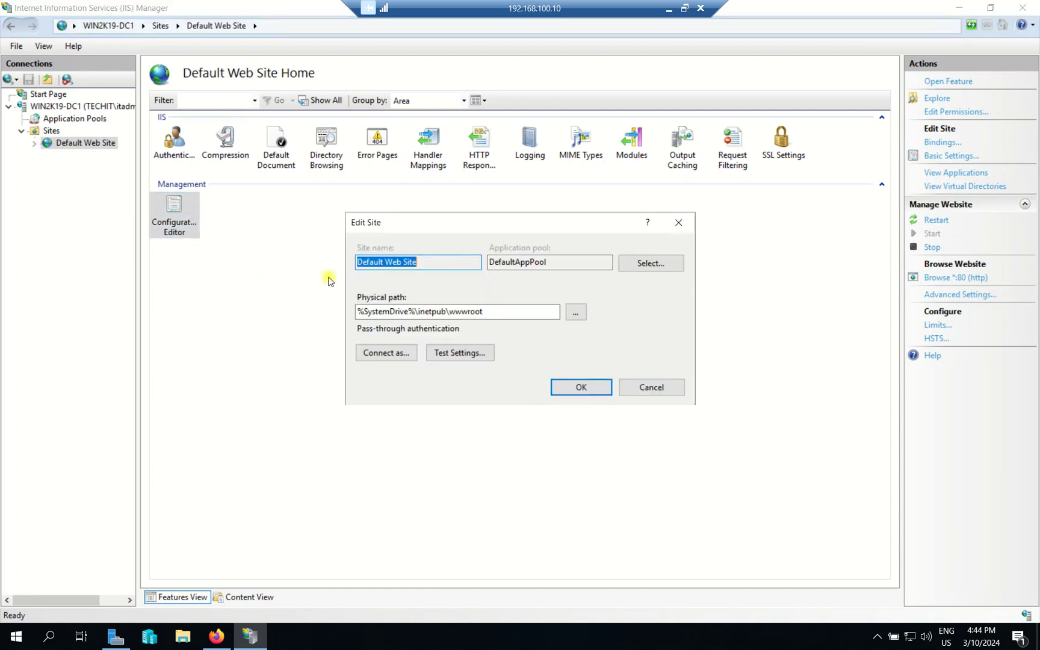
{"action": "left_click_drag", "start_coordinate": [361, 313], "coordinate": [488, 312]}
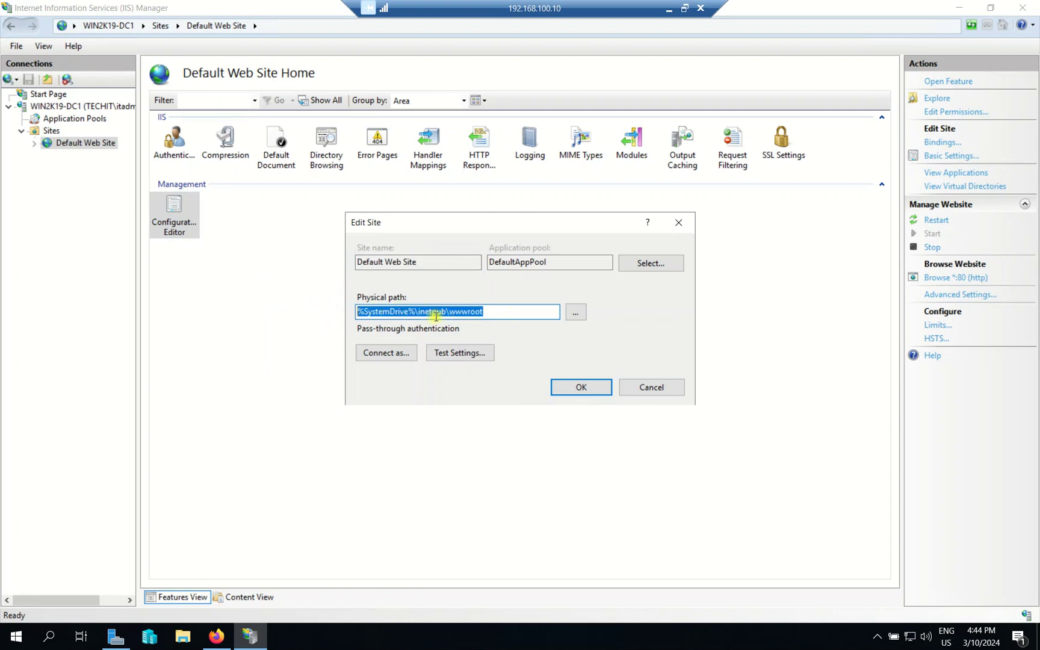
{"action": "left_click", "coordinate": [498, 313]}
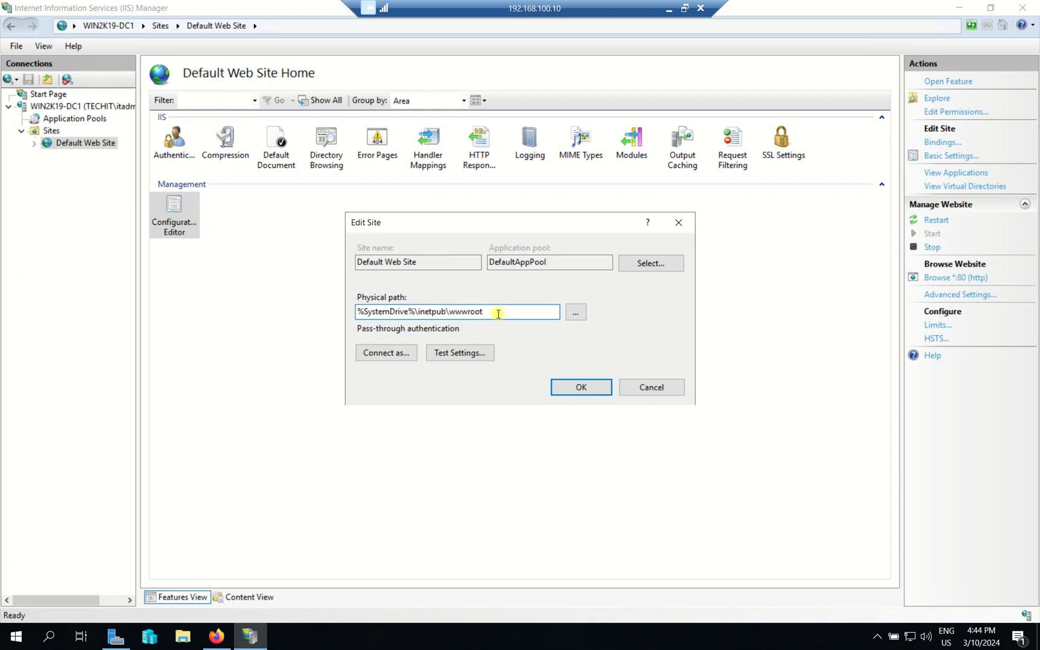
{"action": "left_click", "coordinate": [456, 355]}
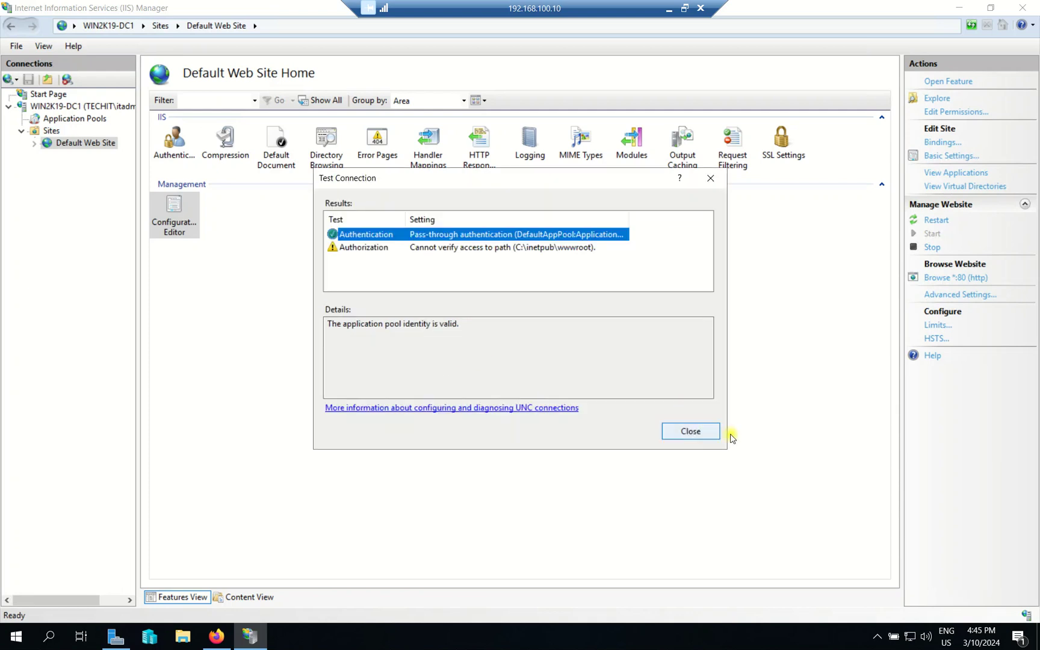
{"action": "left_click", "coordinate": [689, 432]}
Step: Switch to File Explorer, go to C:\inetpub\wwwroot, and select the iisstart HTML file
{"action": "left_click", "coordinate": [185, 636]}
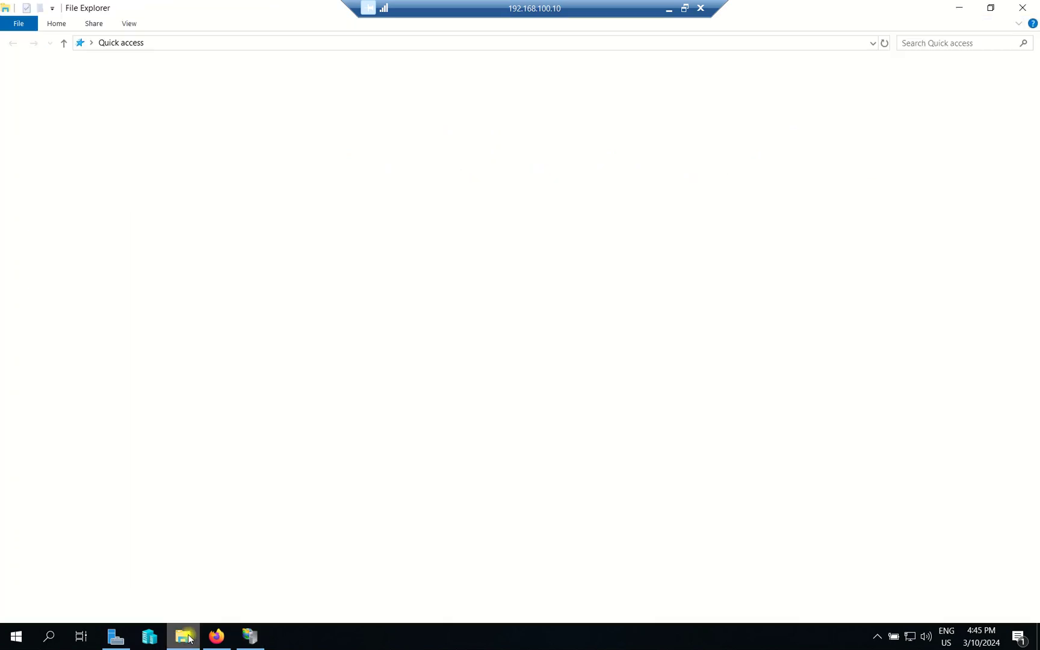
{"action": "left_click", "coordinate": [83, 340]}
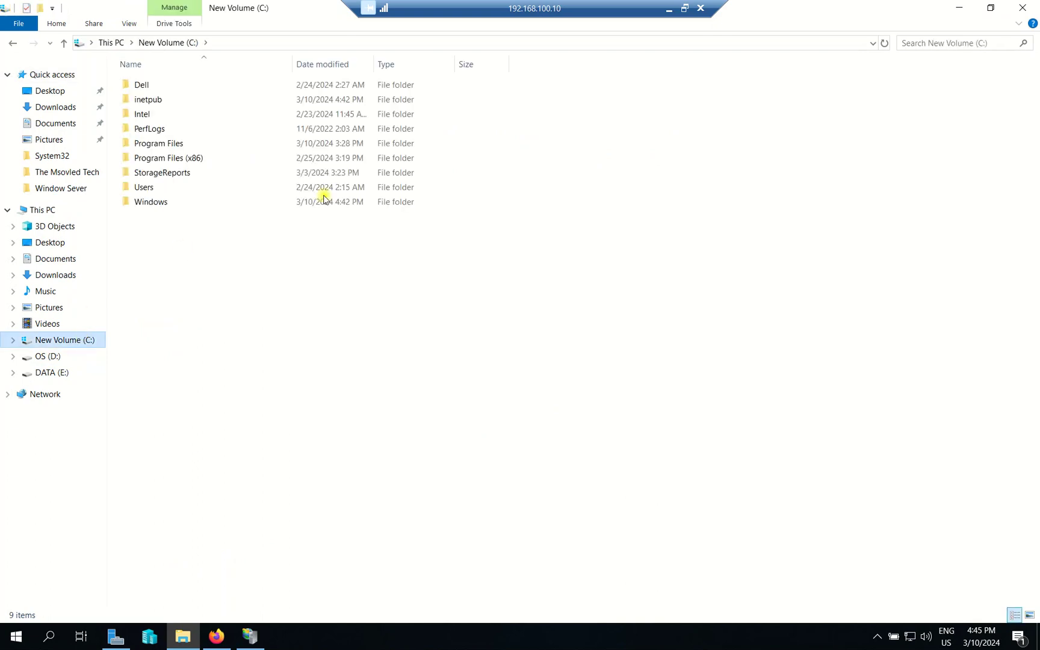
{"action": "double_click", "coordinate": [167, 100]}
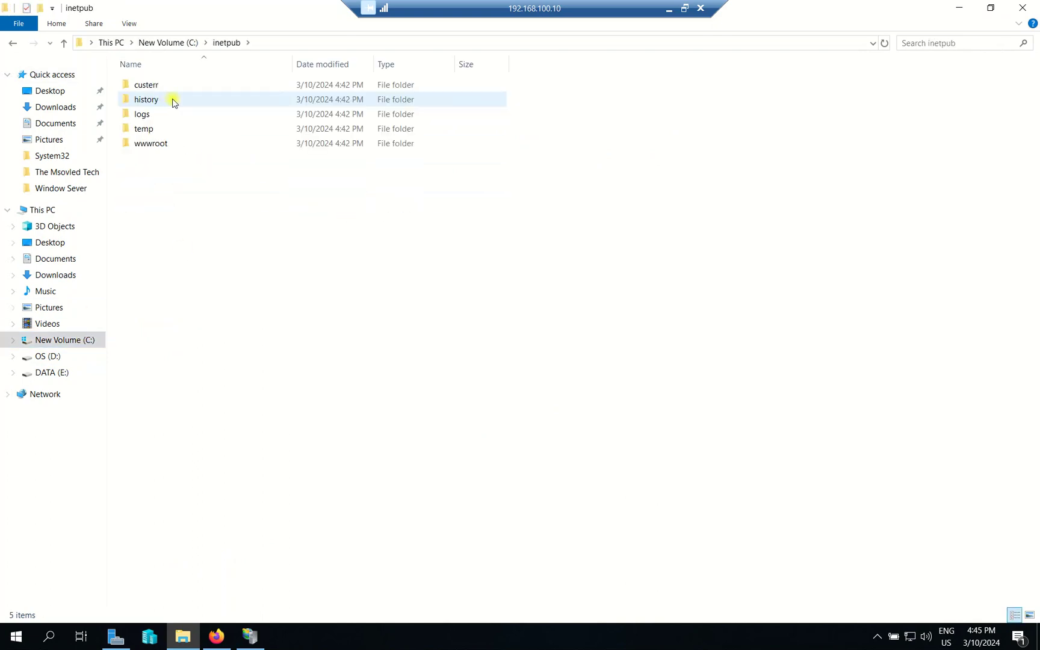
{"action": "double_click", "coordinate": [169, 146]}
{"action": "left_click", "coordinate": [144, 83]}
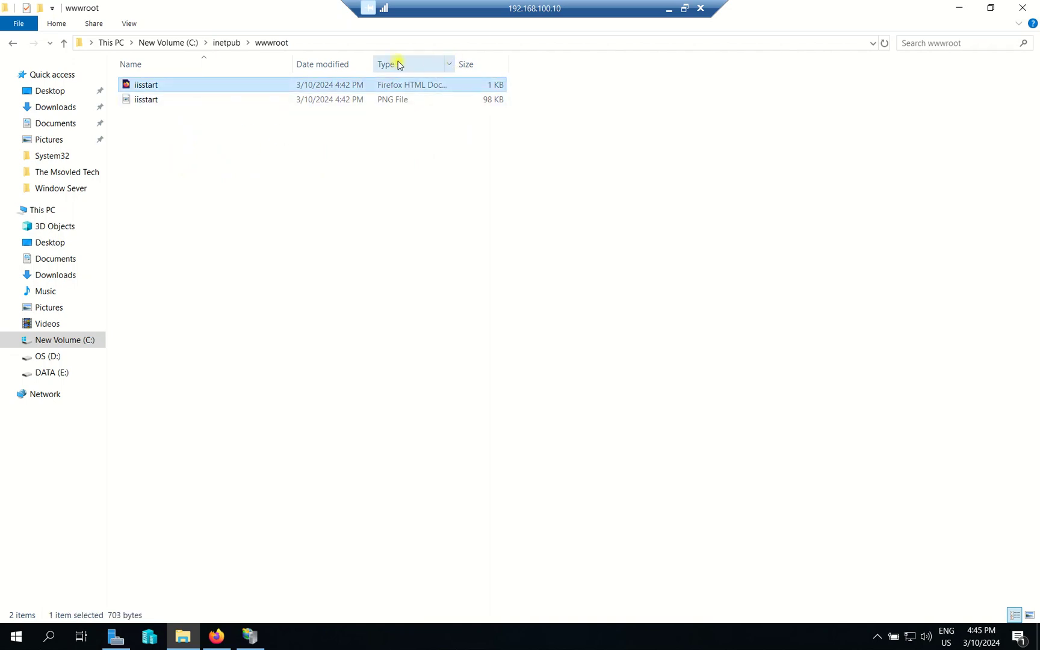
Step: Switch to Firefox, open google.com in a new tab, and search for w3schools
{"action": "left_click", "coordinate": [212, 635]}
{"action": "left_click", "coordinate": [188, 13]}
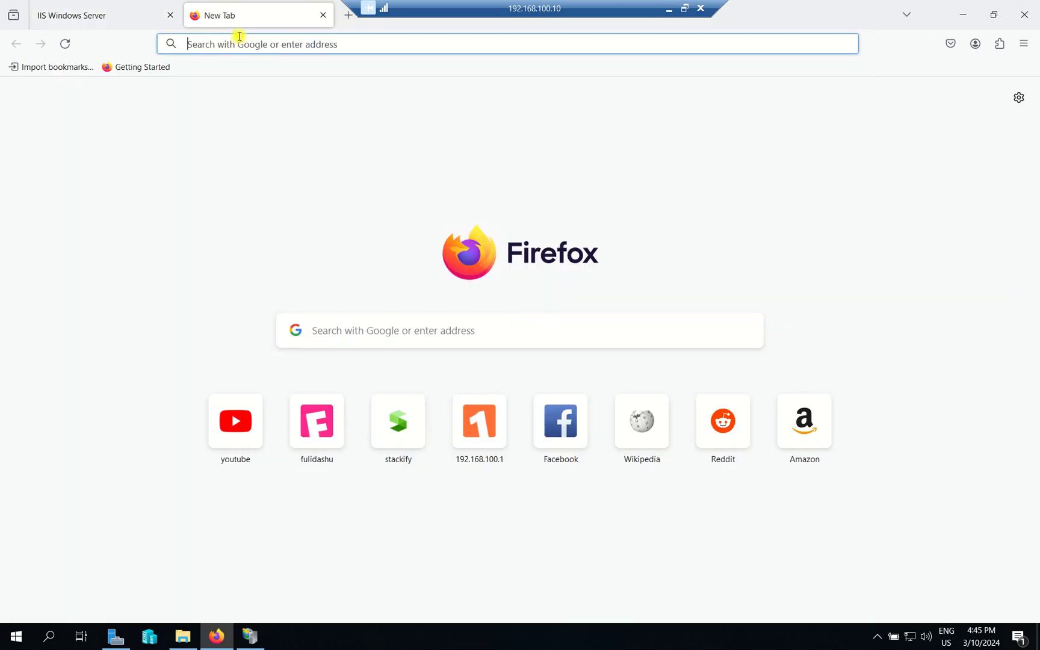
{"action": "type", "text": "google.com"}
{"action": "key", "text": "Return"}
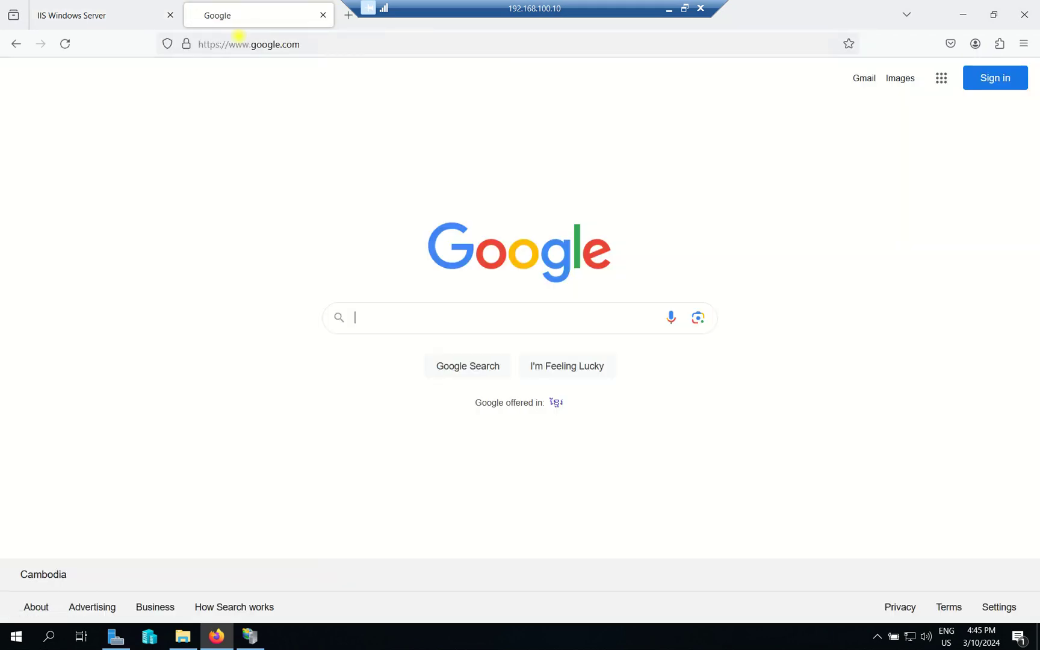
{"action": "type", "text": "w3s"}
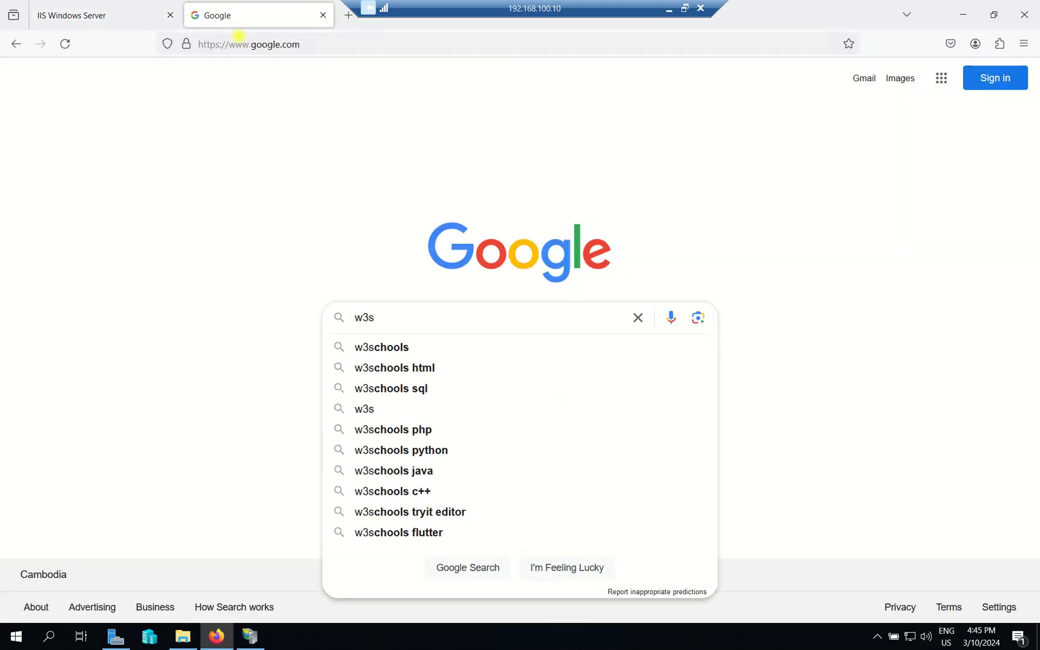
{"action": "key", "text": "Down"}
{"action": "key", "text": "Return"}
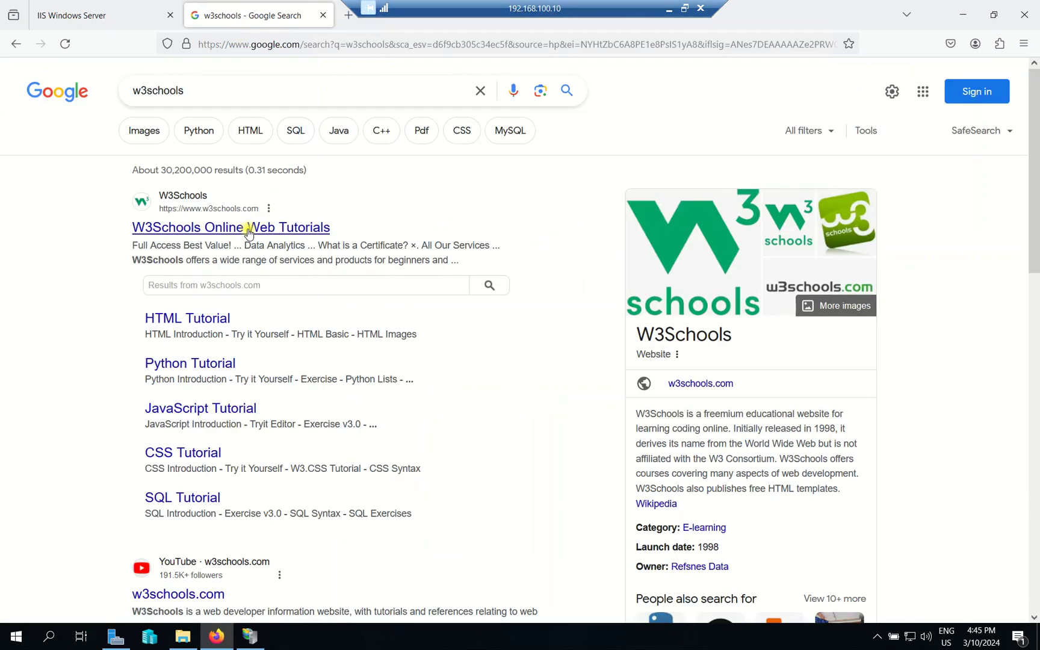
Step: Go to the W3Schools site from the results and open its HTML example in the Tryit editor
{"action": "left_click", "coordinate": [246, 228]}
{"action": "scroll", "coordinate": [463, 460], "scroll_direction": "down", "scroll_amount": 5}
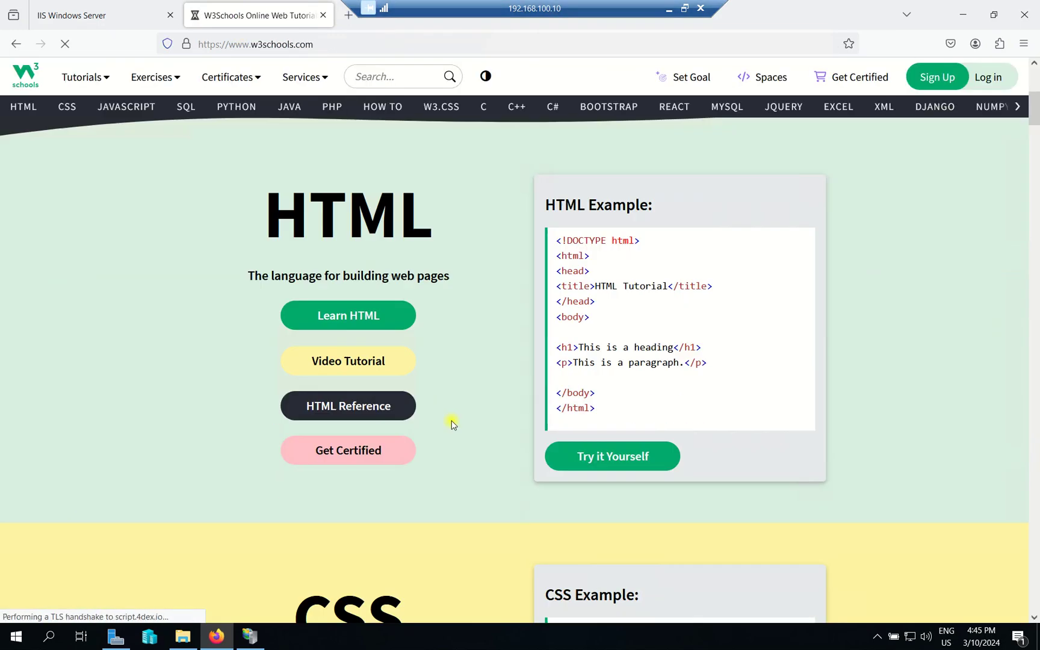
{"action": "left_click", "coordinate": [555, 460]}
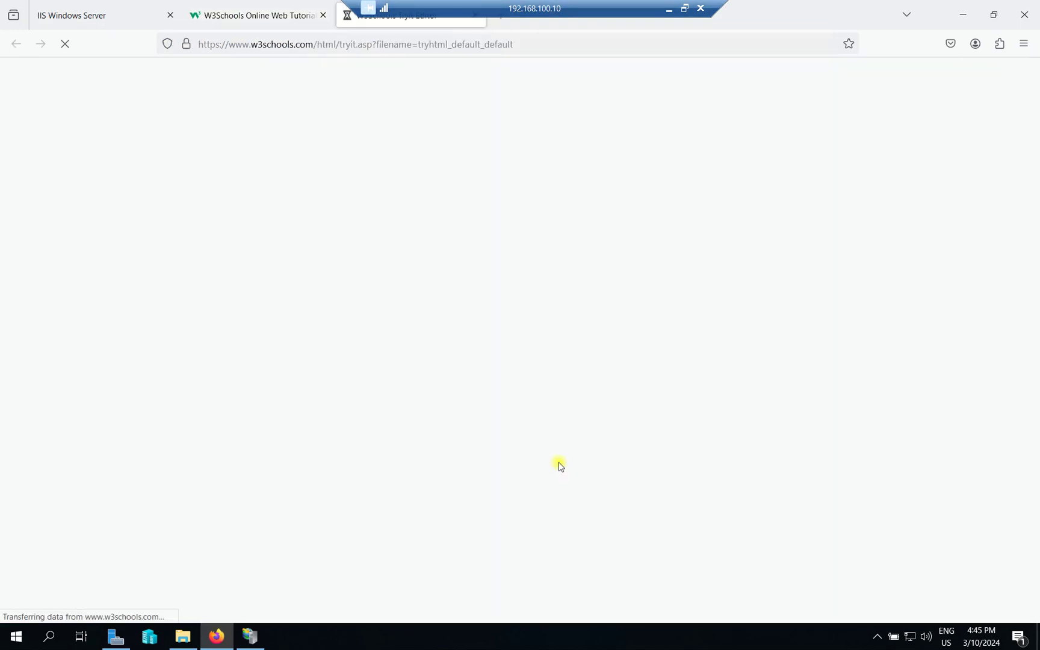
Step: Copy all of the example HTML code from the Tryit editor
{"action": "left_click", "coordinate": [63, 309]}
{"action": "key", "text": "ctrl+a"}
{"action": "right_click", "coordinate": [48, 175]}
{"action": "left_click", "coordinate": [107, 258]}
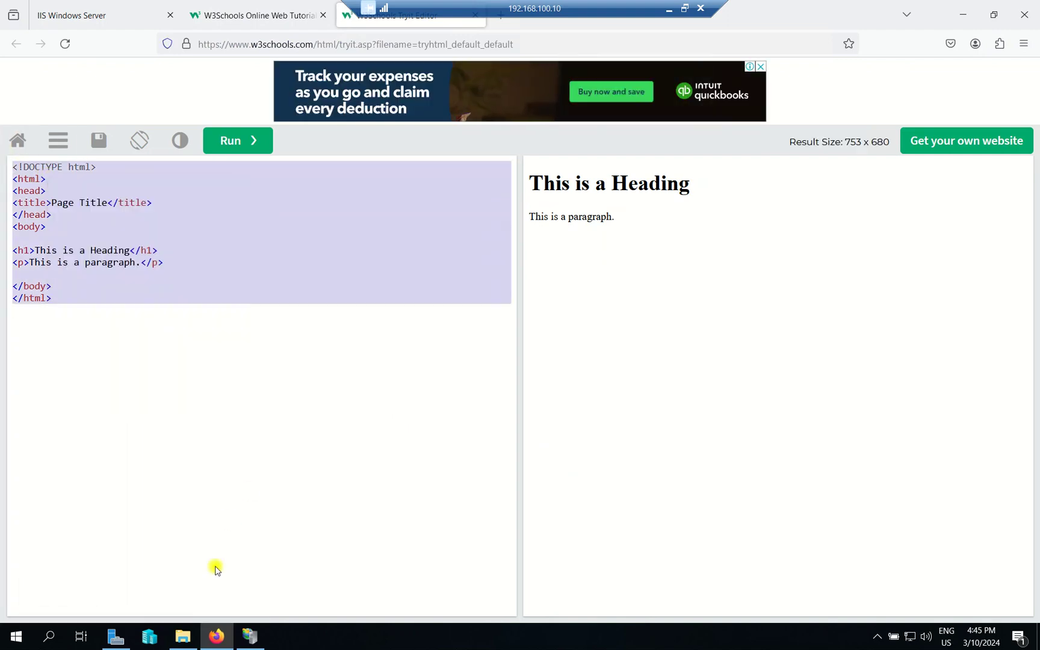
Step: Switch to File Explorer, open the iisstart HTML file in Notepad, and try to clear its contents
{"action": "left_click", "coordinate": [183, 636]}
{"action": "left_click", "coordinate": [164, 84]}
{"action": "right_click", "coordinate": [162, 88]}
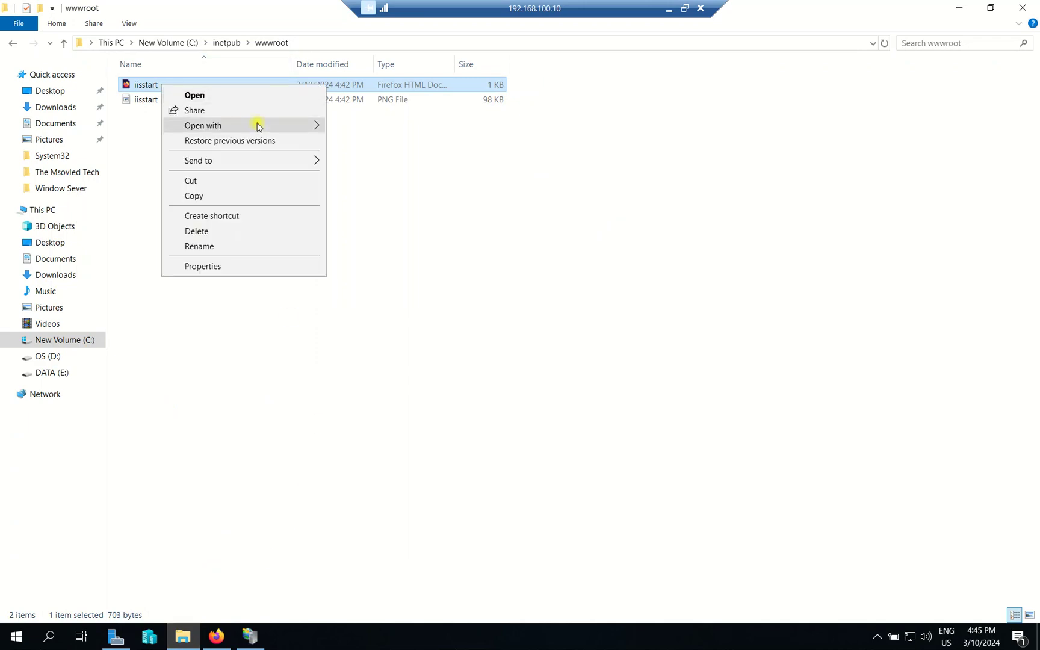
{"action": "mouse_move", "coordinate": [255, 125]}
{"action": "left_click", "coordinate": [395, 159]}
{"action": "left_click", "coordinate": [451, 396]}
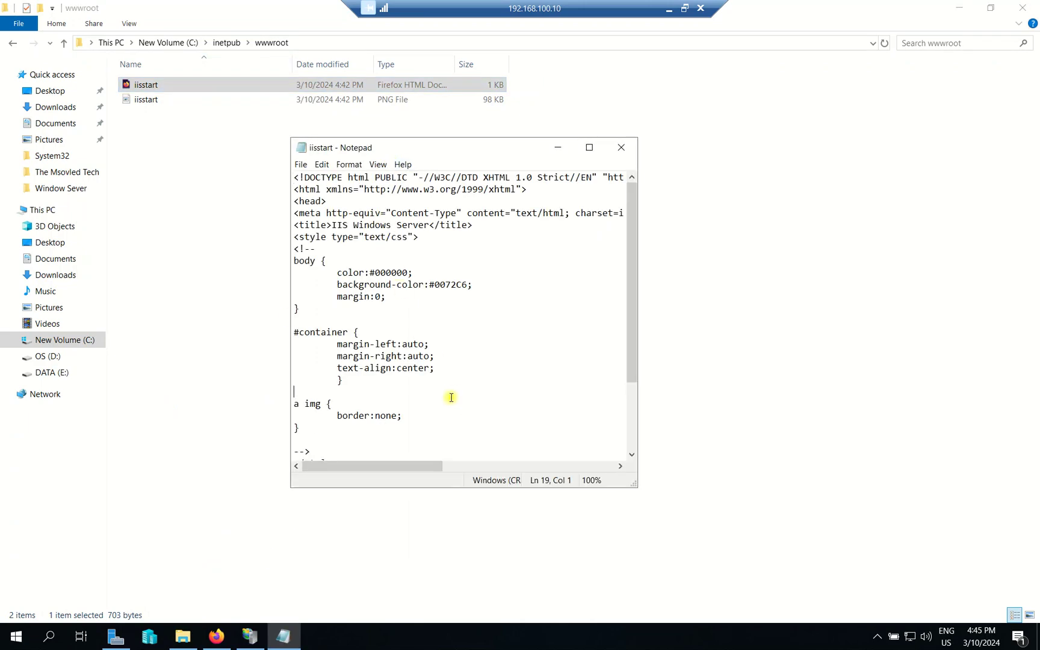
{"action": "key", "text": "ctrl+a"}
{"action": "key", "text": "BackSpace"}
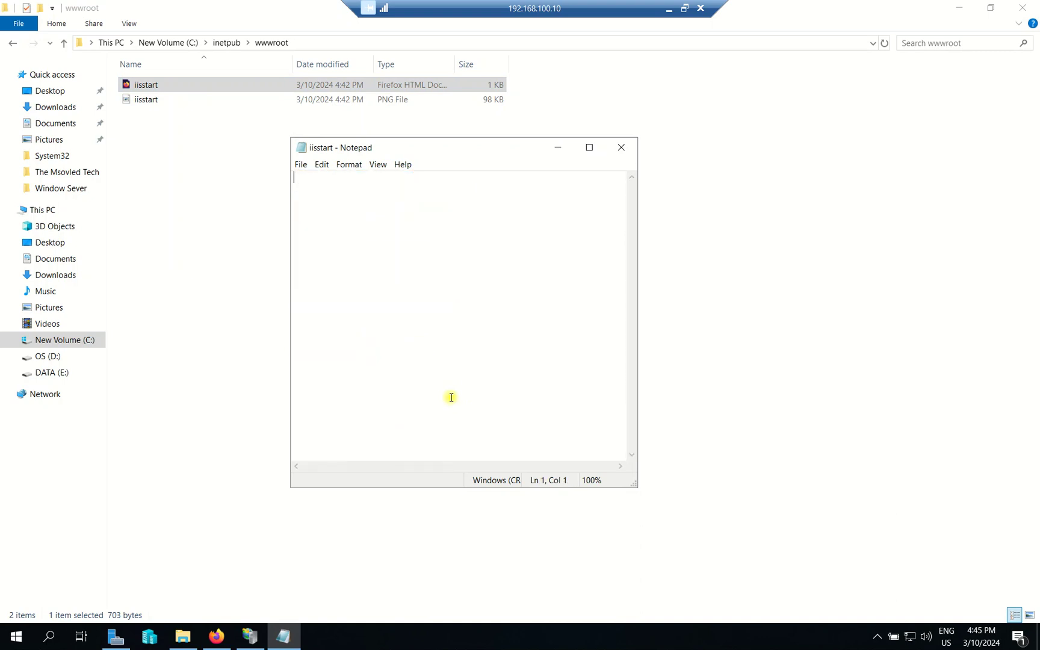
{"action": "left_click", "coordinate": [621, 148]}
{"action": "key", "text": "n"}
Step: Make a backup copy of the iisstart HTML file in the wwwroot folder
{"action": "left_click", "coordinate": [153, 88]}
{"action": "key", "text": "ctrl+c"}
{"action": "key", "text": "ctrl+v"}
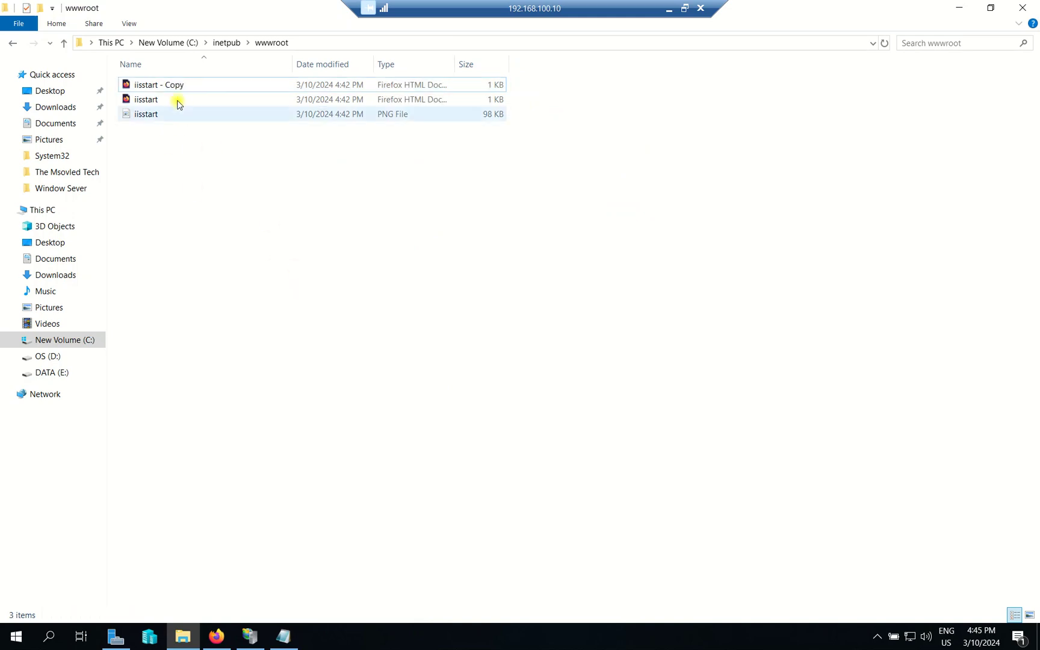
Step: Return to the emptied iisstart document in Notepad and close it without saving the changes
{"action": "left_click", "coordinate": [178, 103]}
{"action": "right_click", "coordinate": [178, 103]}
{"action": "left_click", "coordinate": [283, 636]}
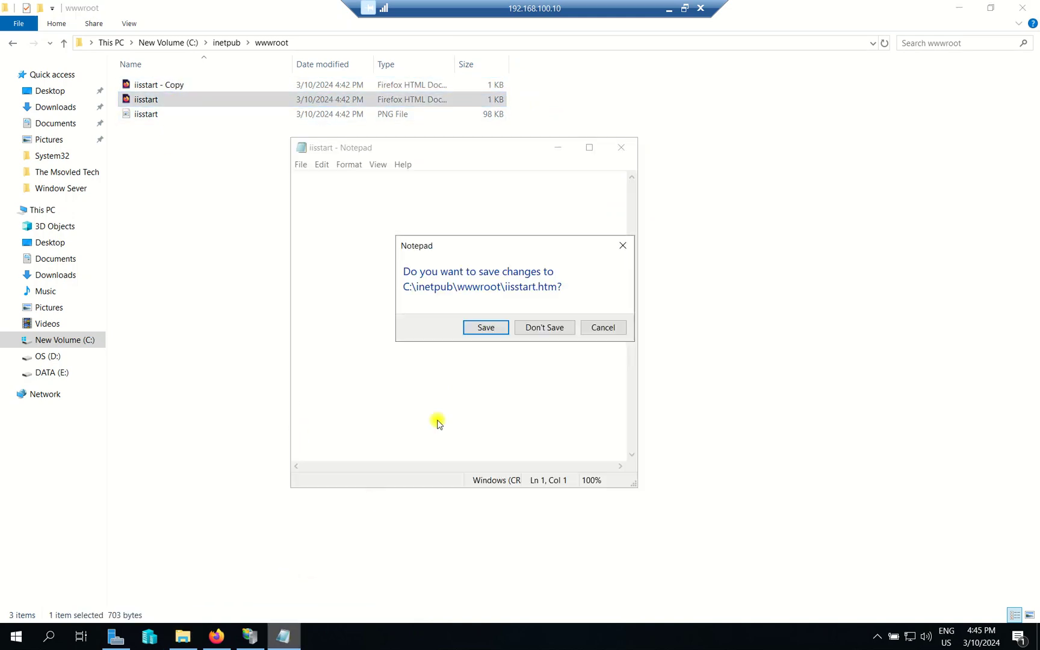
{"action": "left_click", "coordinate": [623, 247]}
{"action": "left_click", "coordinate": [621, 148]}
{"action": "left_click", "coordinate": [544, 326]}
Step: Open the original iisstart HTML file in Notepad, delete all its content, and widen the window
{"action": "right_click", "coordinate": [133, 98]}
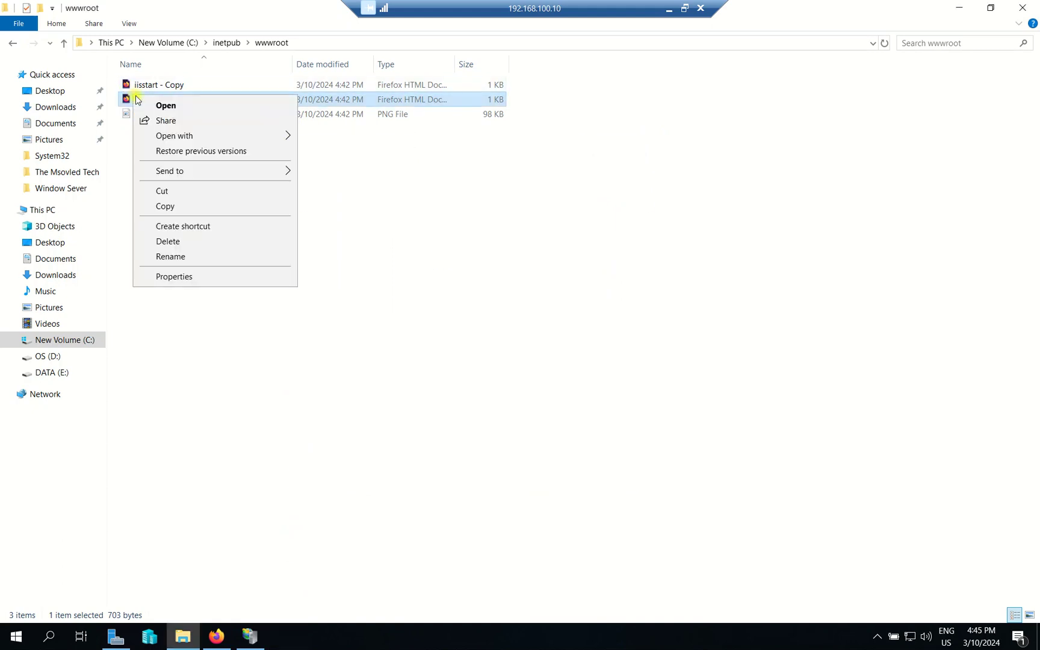
{"action": "mouse_move", "coordinate": [264, 136]}
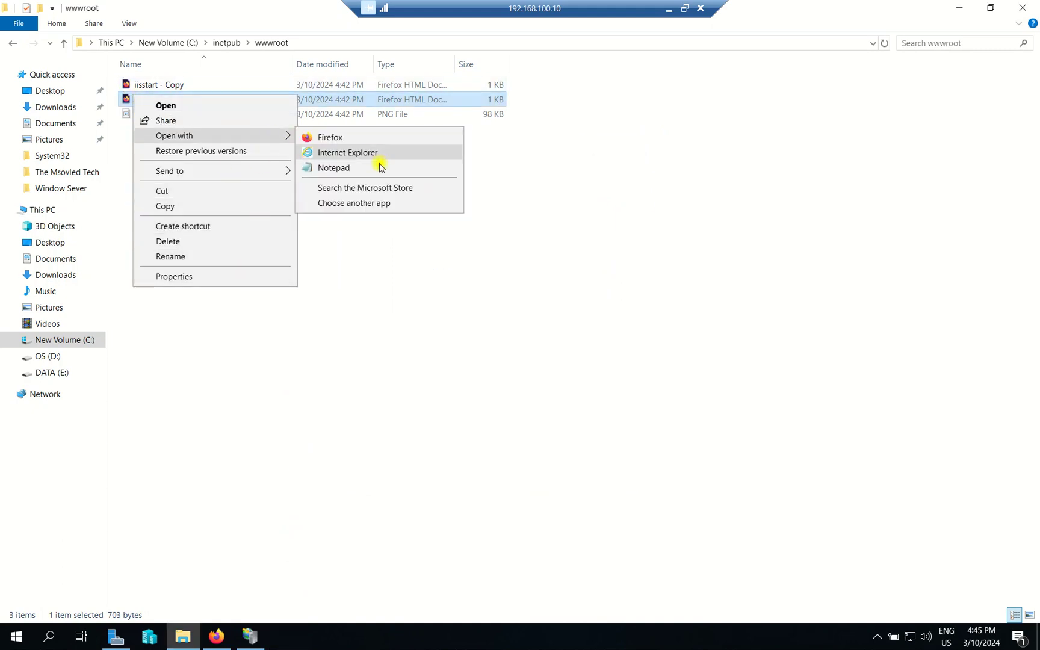
{"action": "left_click", "coordinate": [376, 164]}
{"action": "key", "text": "ctrl+a"}
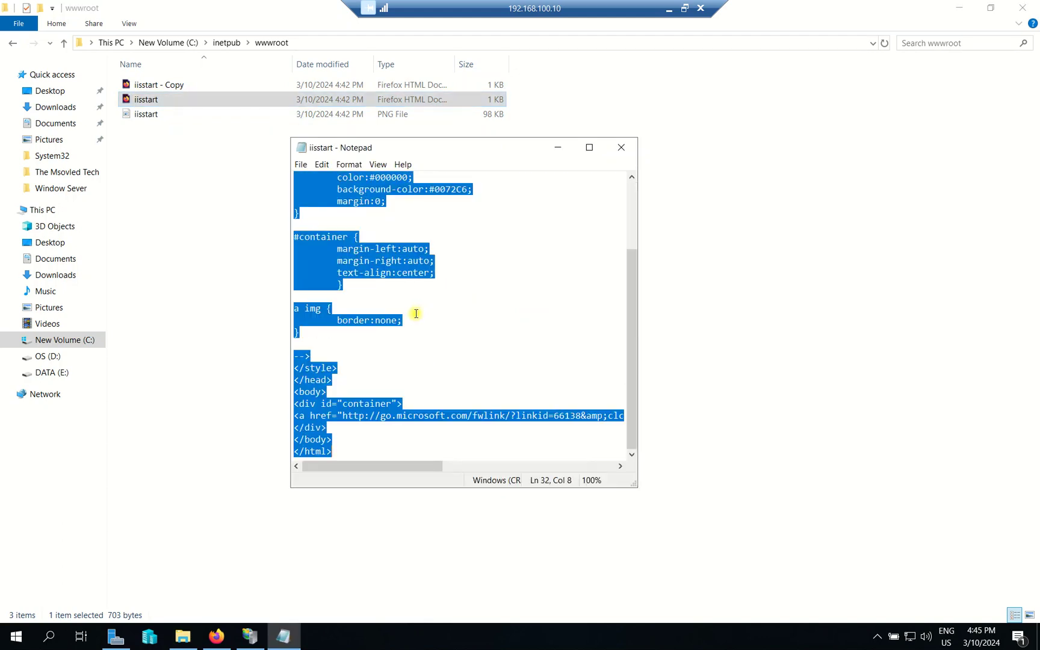
{"action": "key", "text": "BackSpace"}
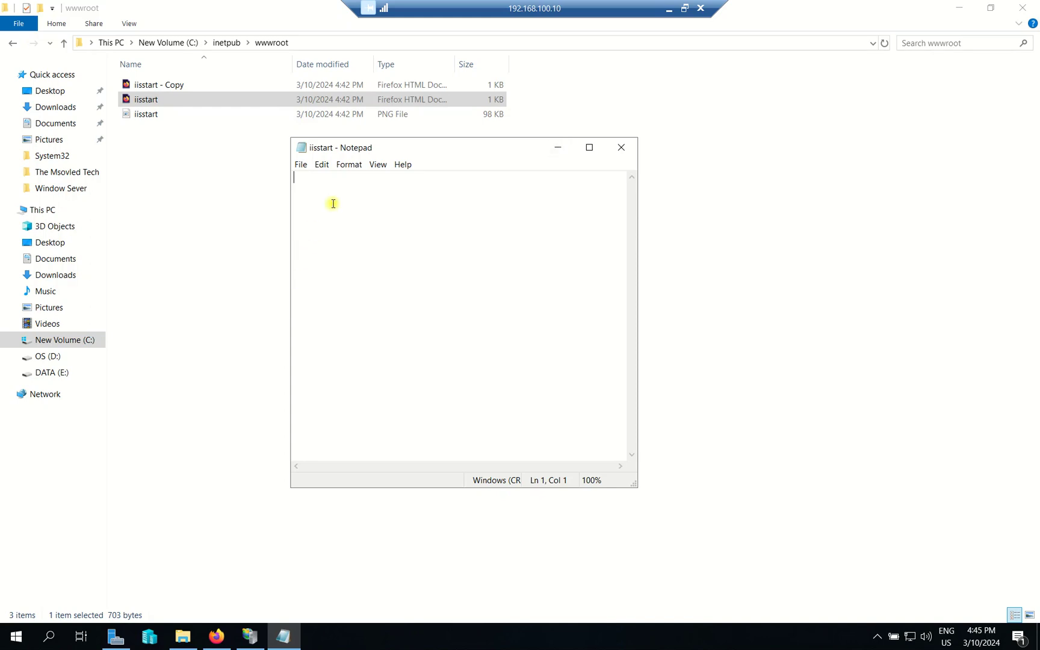
{"action": "left_click_drag", "start_coordinate": [419, 140], "coordinate": [419, 148]}
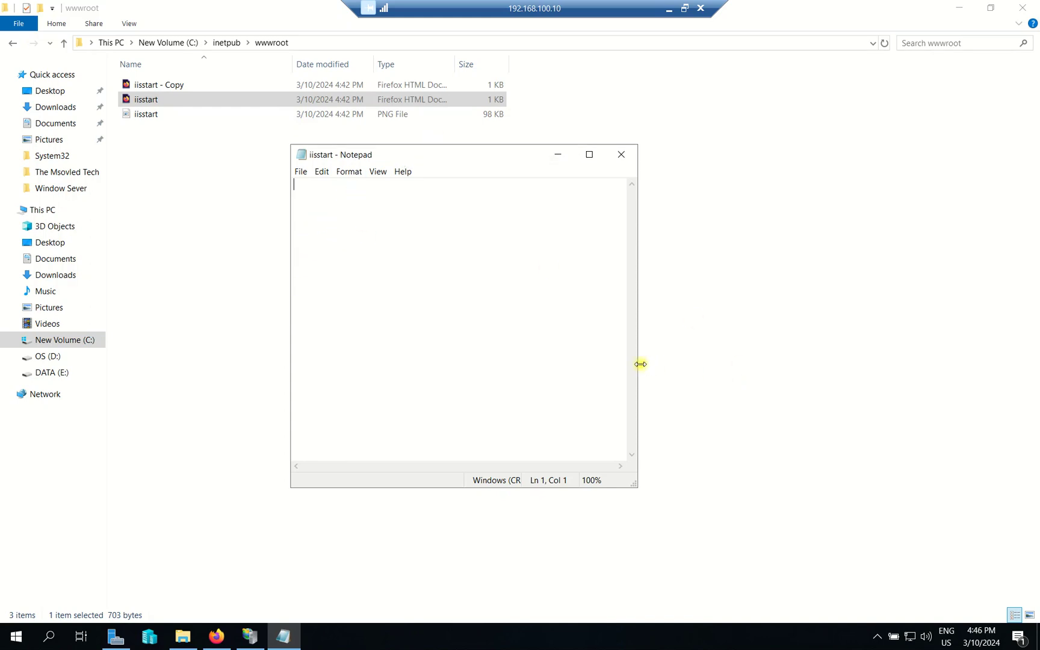
{"action": "left_click_drag", "start_coordinate": [641, 364], "coordinate": [917, 364]}
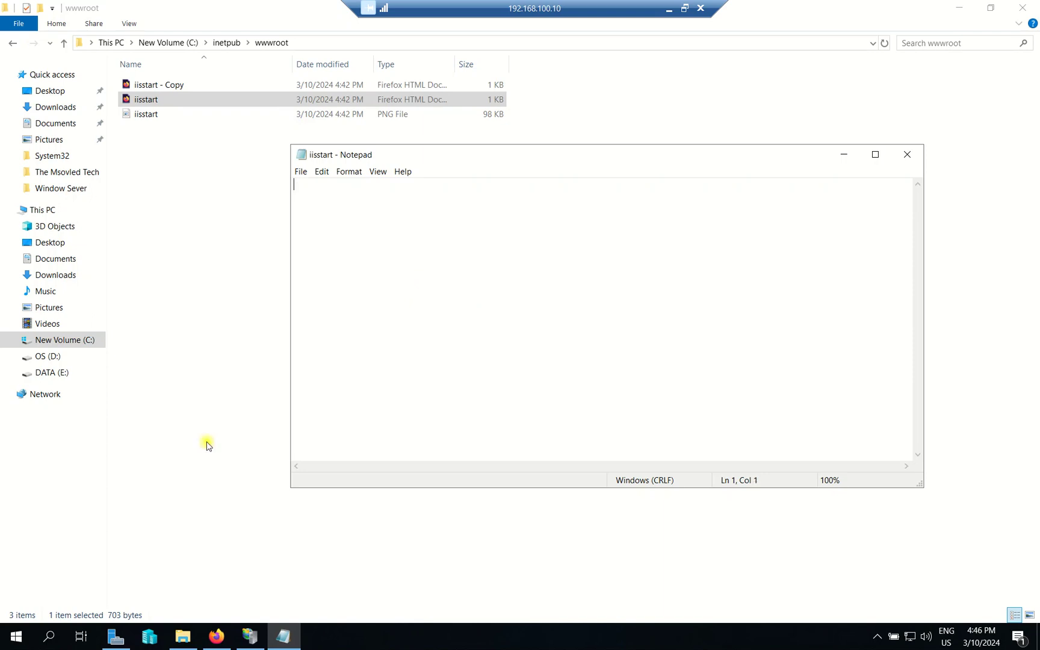
Step: Copy the example code from the opening html tag to the closing one in Firefox and paste it into iisstart in Notepad
{"action": "left_click", "coordinate": [216, 636]}
{"action": "left_click", "coordinate": [139, 281]}
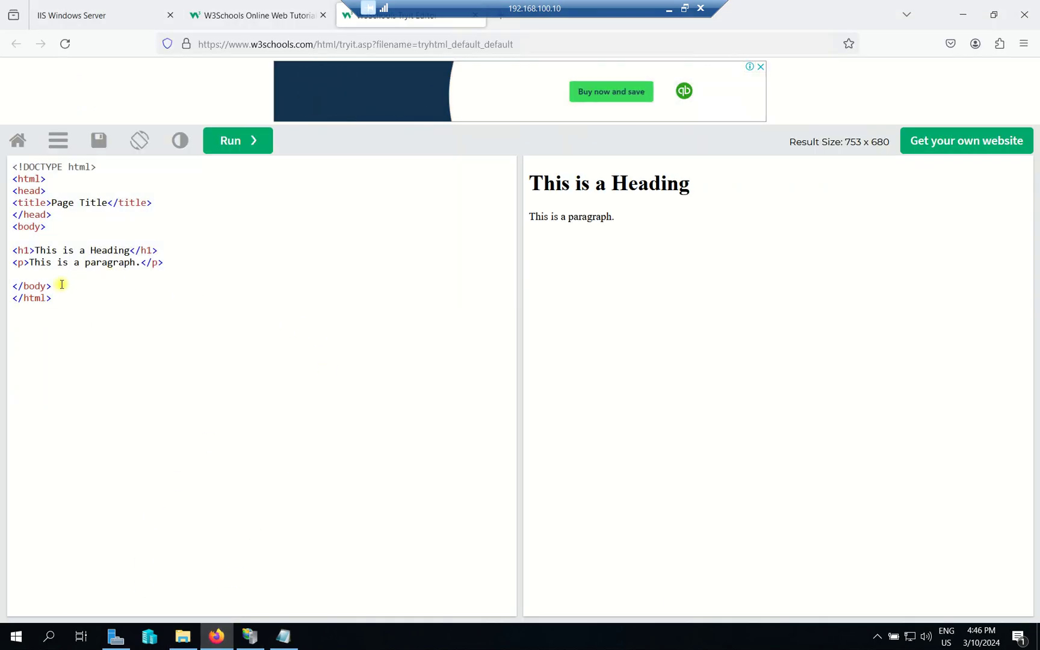
{"action": "left_click_drag", "start_coordinate": [38, 281], "coordinate": [14, 179]}
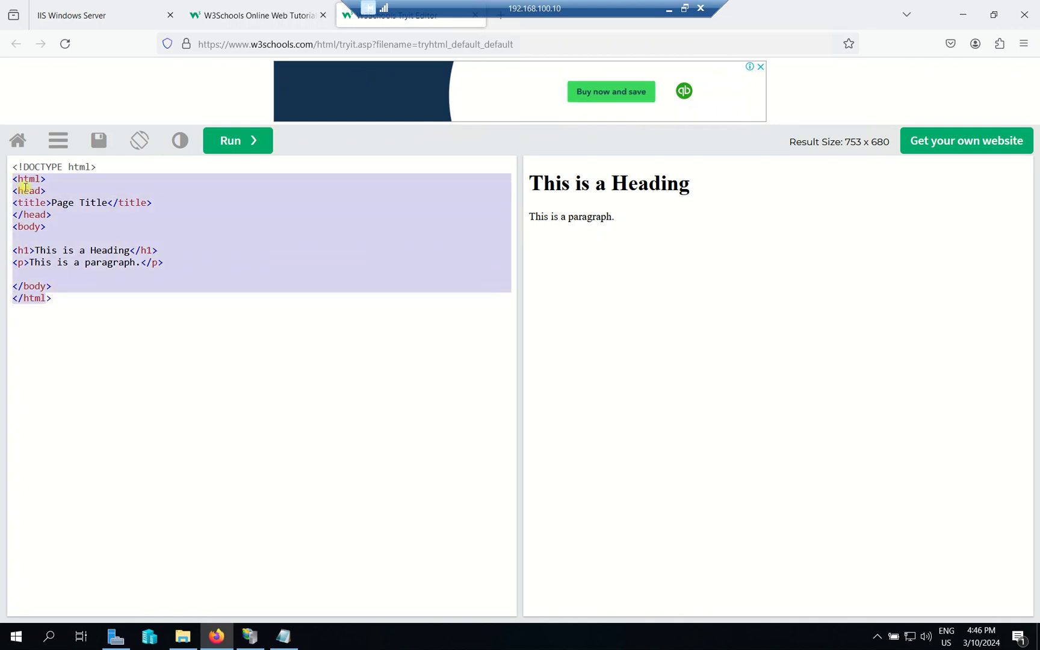
{"action": "right_click", "coordinate": [34, 195]}
{"action": "left_click", "coordinate": [54, 206]}
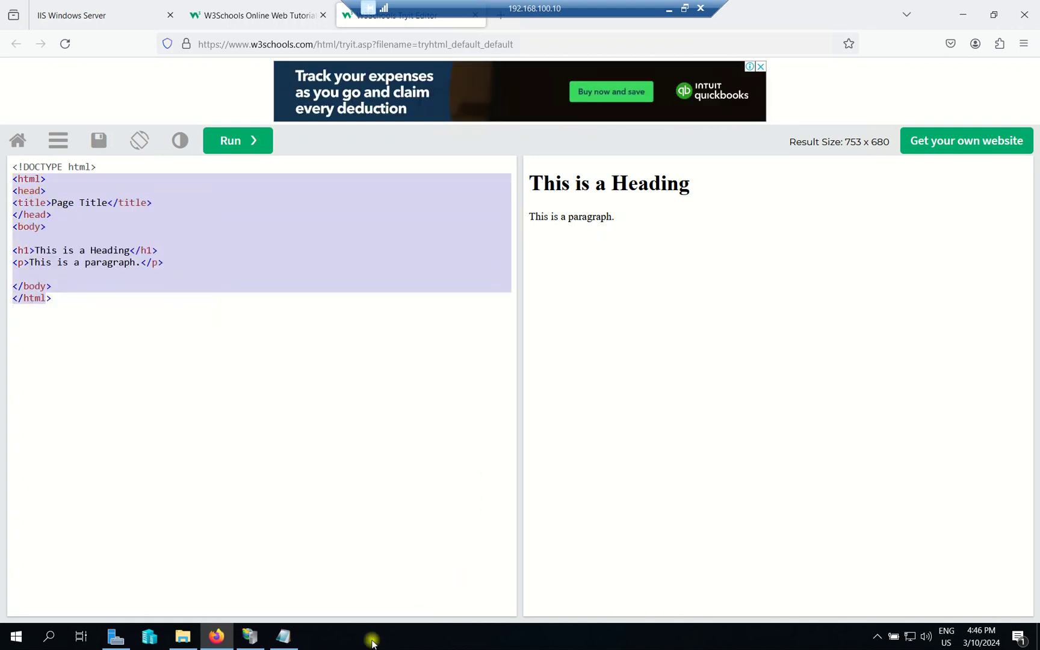
{"action": "left_click", "coordinate": [283, 636]}
{"action": "right_click", "coordinate": [351, 236]}
{"action": "left_click", "coordinate": [390, 288]}
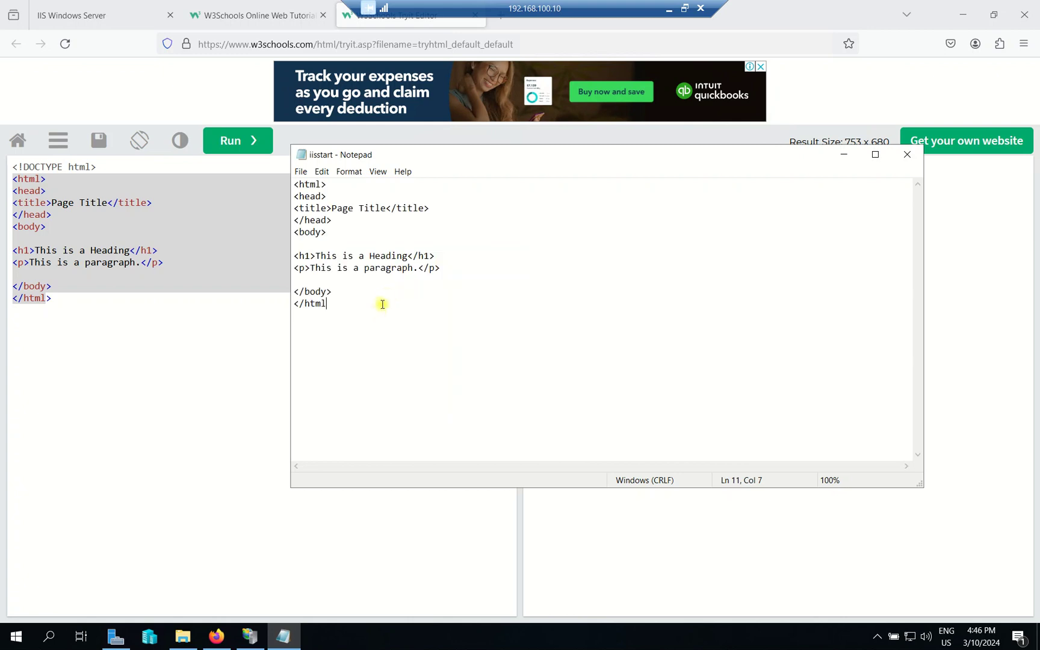
Step: Change the page title to "Hello World" and the h1 heading to "This Web Server 1"
{"action": "left_click_drag", "start_coordinate": [332, 207], "coordinate": [387, 205]}
{"action": "type", "text": "Hello Worl"}
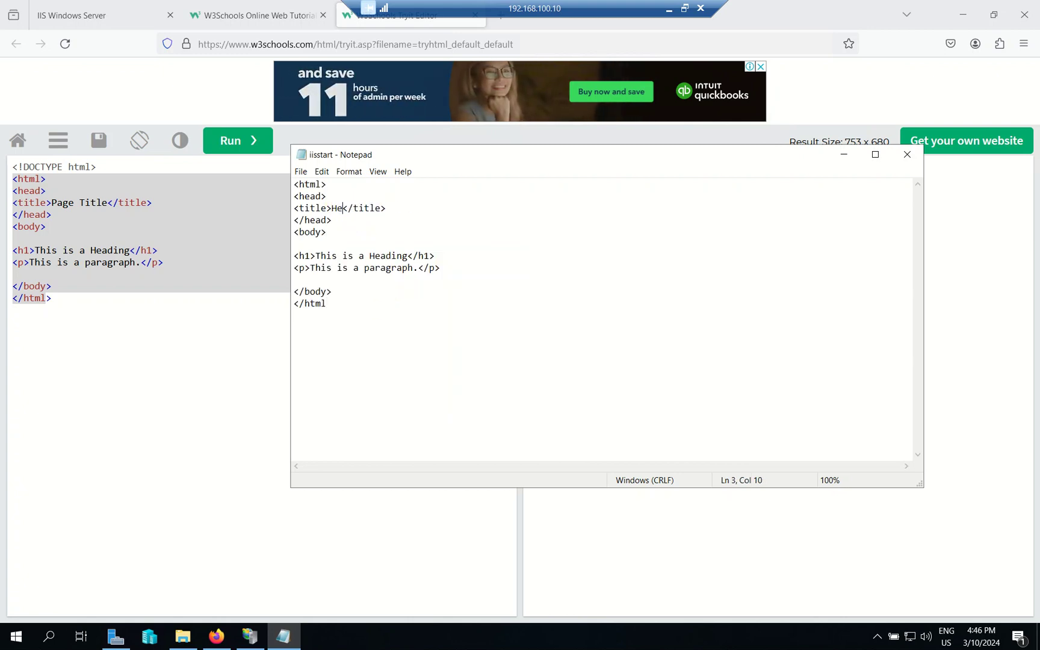
{"action": "type", "text": "d"}
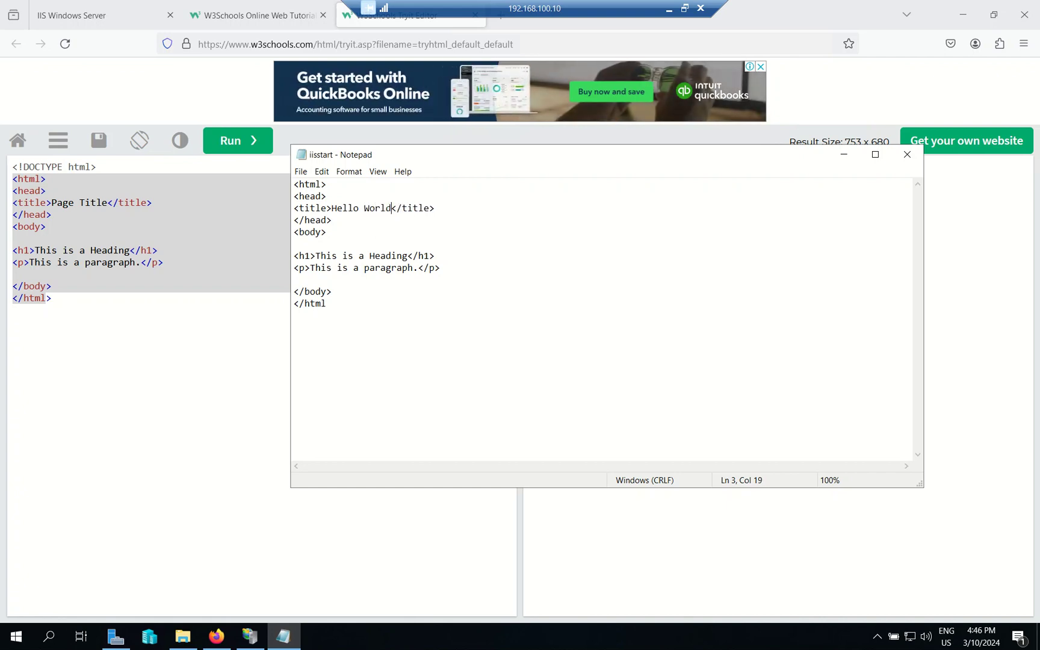
{"action": "left_click", "coordinate": [398, 236]}
{"action": "left_click_drag", "start_coordinate": [407, 257], "coordinate": [317, 259]}
{"action": "type", "text": "Thi"}
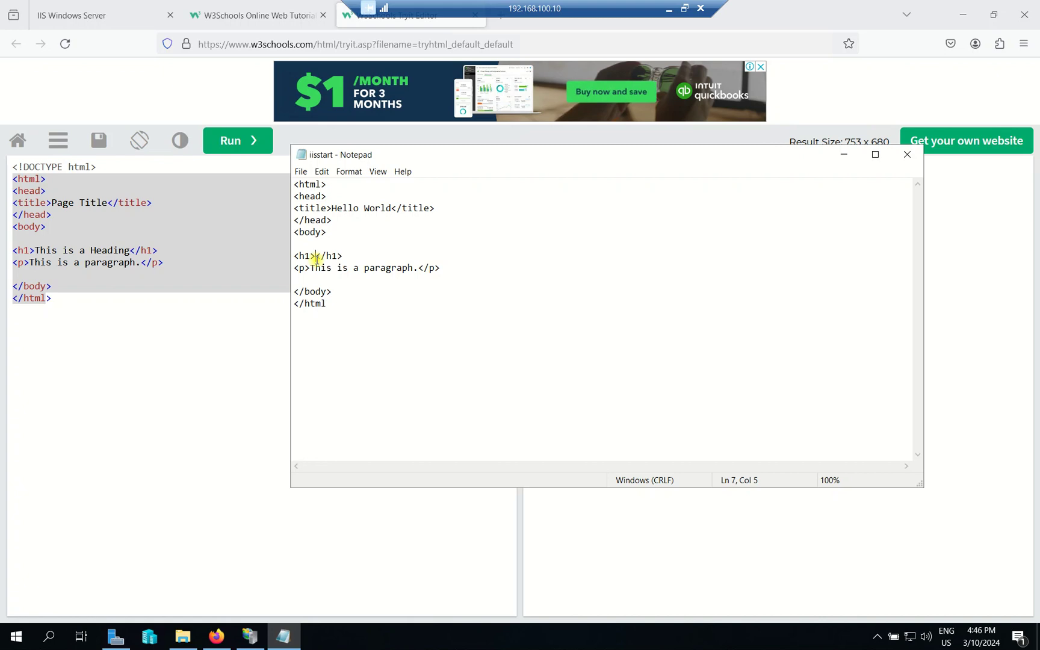
{"action": "type", "text": "s Web Server I"}
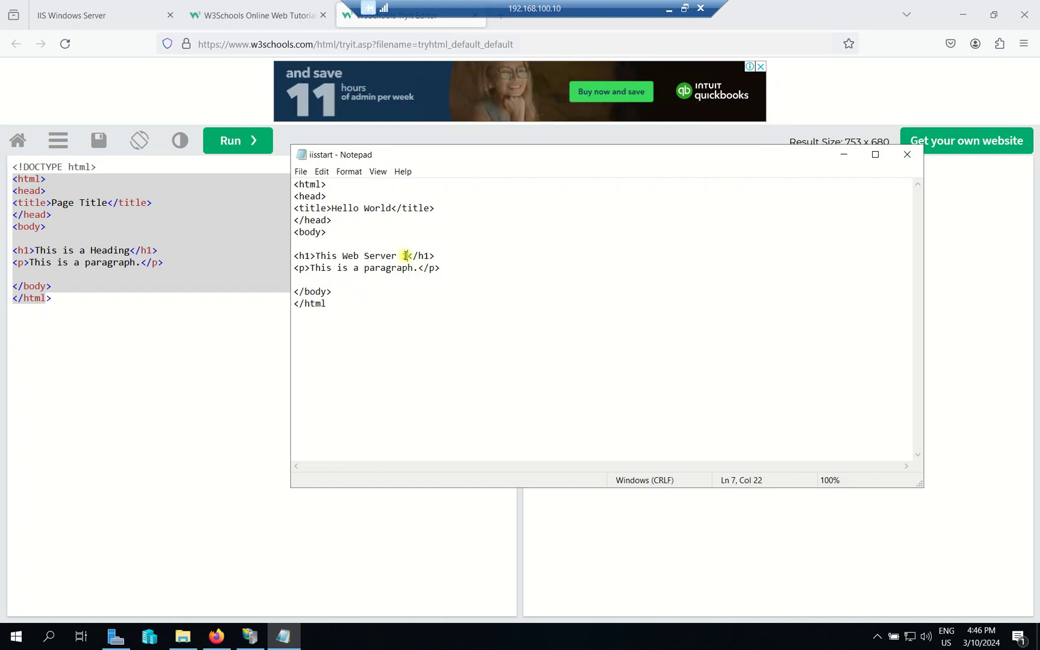
{"action": "left_click_drag", "start_coordinate": [407, 256], "coordinate": [317, 257]}
Step: Delete the paragraph line below the heading, then save and close the iisstart file
{"action": "left_click_drag", "start_coordinate": [474, 268], "coordinate": [283, 269]}
{"action": "key", "text": "Delete"}
{"action": "left_click", "coordinate": [300, 172]}
{"action": "left_click", "coordinate": [314, 212]}
{"action": "left_click", "coordinate": [907, 158]}
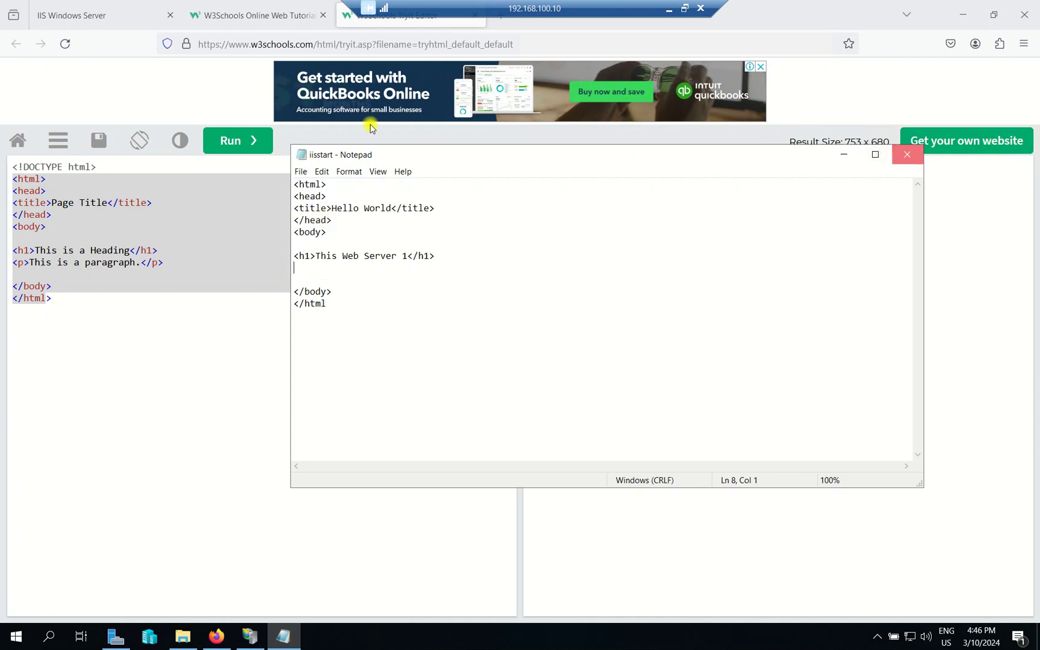
Step: Close the W3Schools home page tab in Firefox and reload the localhost page to check the edited heading
{"action": "left_click", "coordinate": [86, 11]}
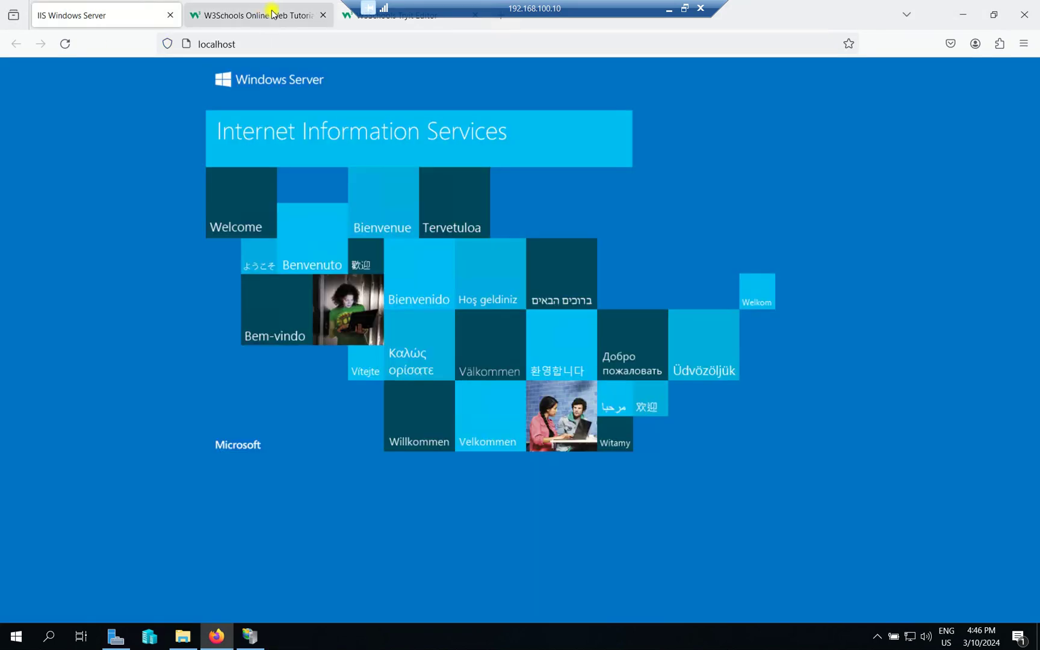
{"action": "left_click", "coordinate": [323, 15]}
{"action": "left_click", "coordinate": [65, 43]}
{"action": "left_click_drag", "start_coordinate": [233, 106], "coordinate": [3, 77]}
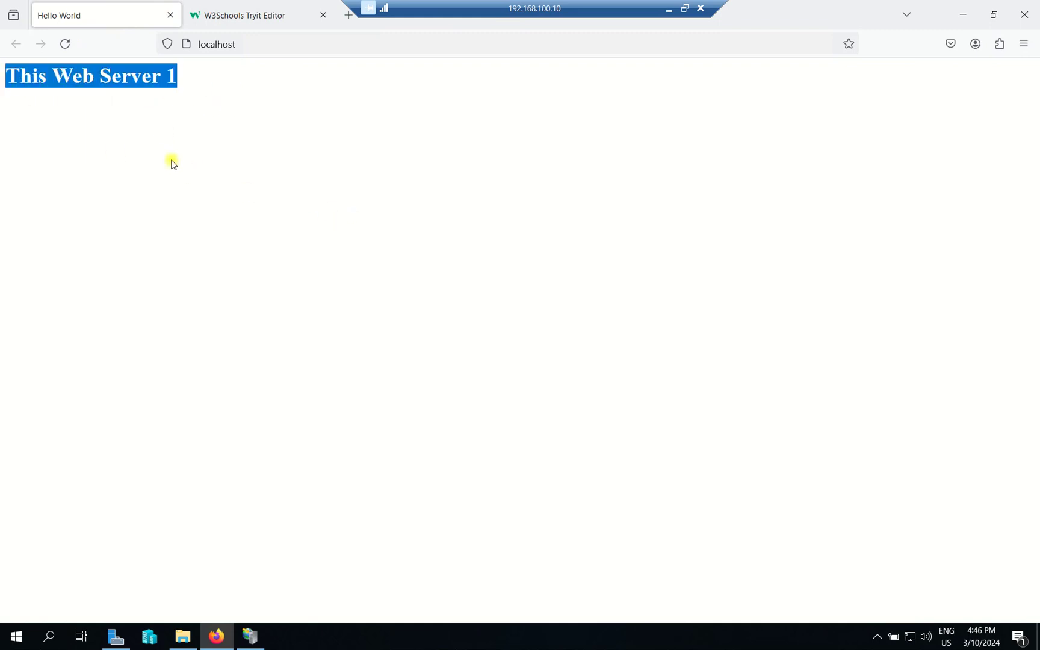
{"action": "left_click", "coordinate": [199, 105]}
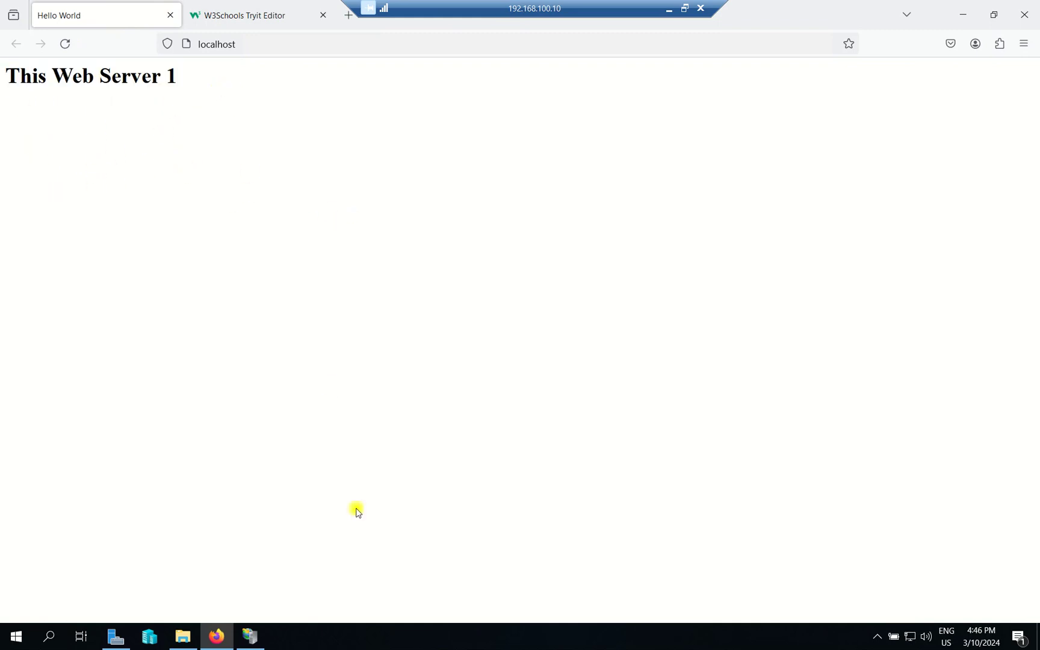
Step: Switch to IIS Manager, dismiss the Edit Site dialog and start adding a new website named SiteTest
{"action": "left_click", "coordinate": [250, 636]}
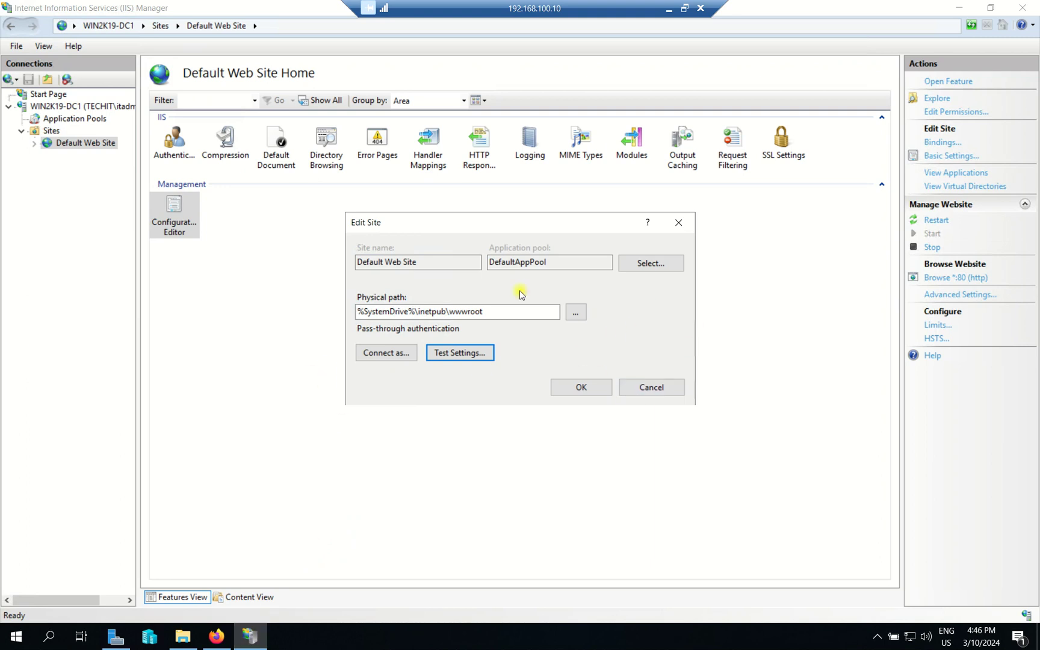
{"action": "left_click", "coordinate": [678, 223]}
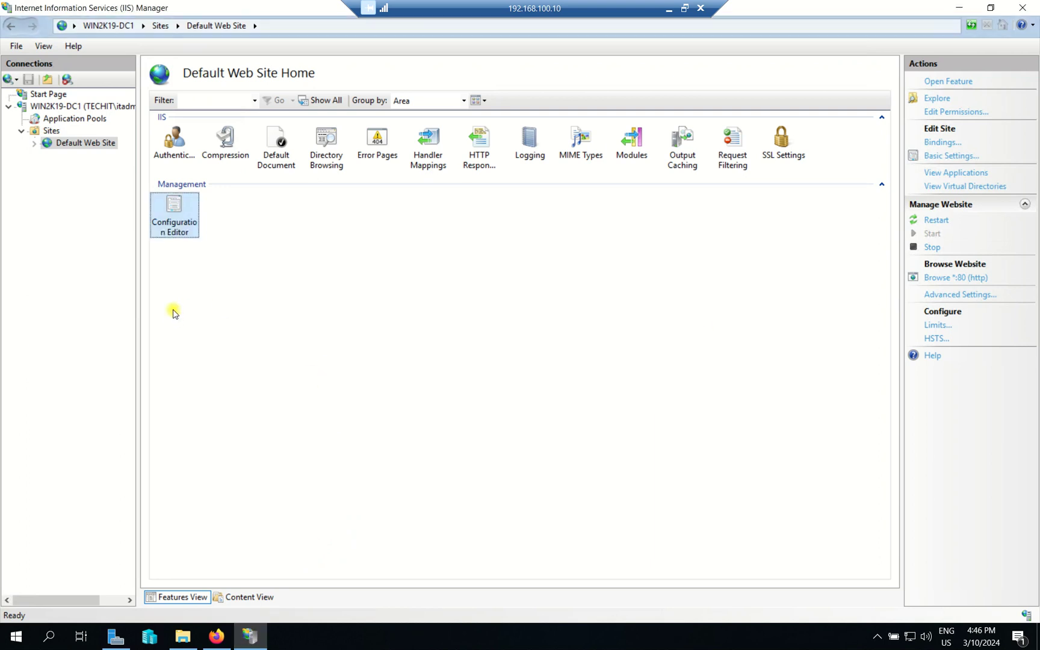
{"action": "left_click", "coordinate": [52, 131]}
{"action": "right_click", "coordinate": [55, 134]}
{"action": "left_click", "coordinate": [84, 142]}
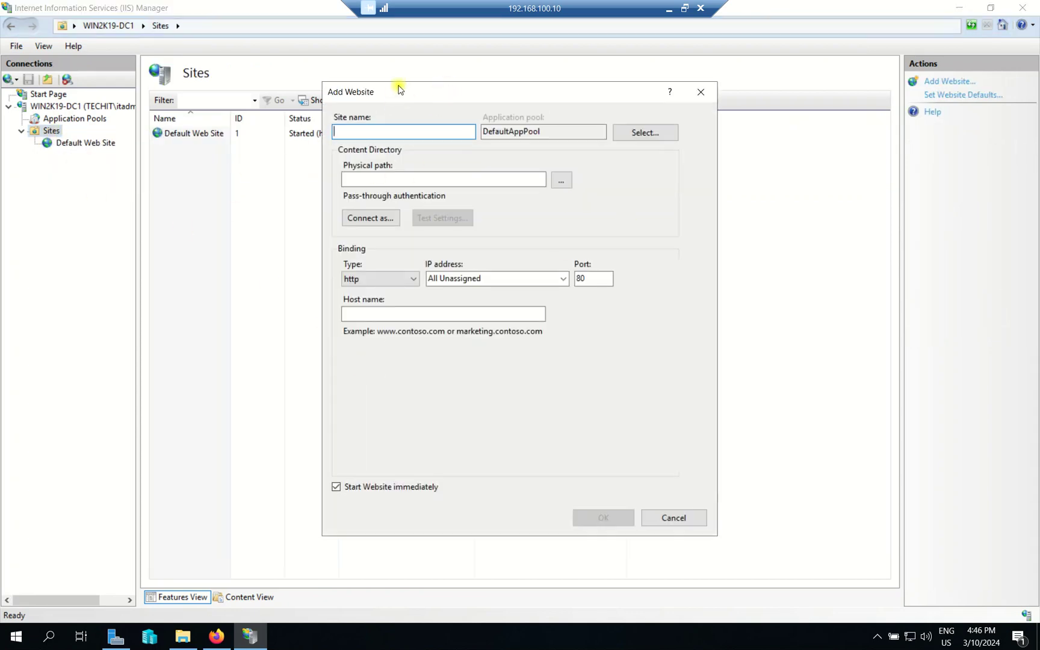
{"action": "left_click_drag", "start_coordinate": [462, 94], "coordinate": [522, 103]}
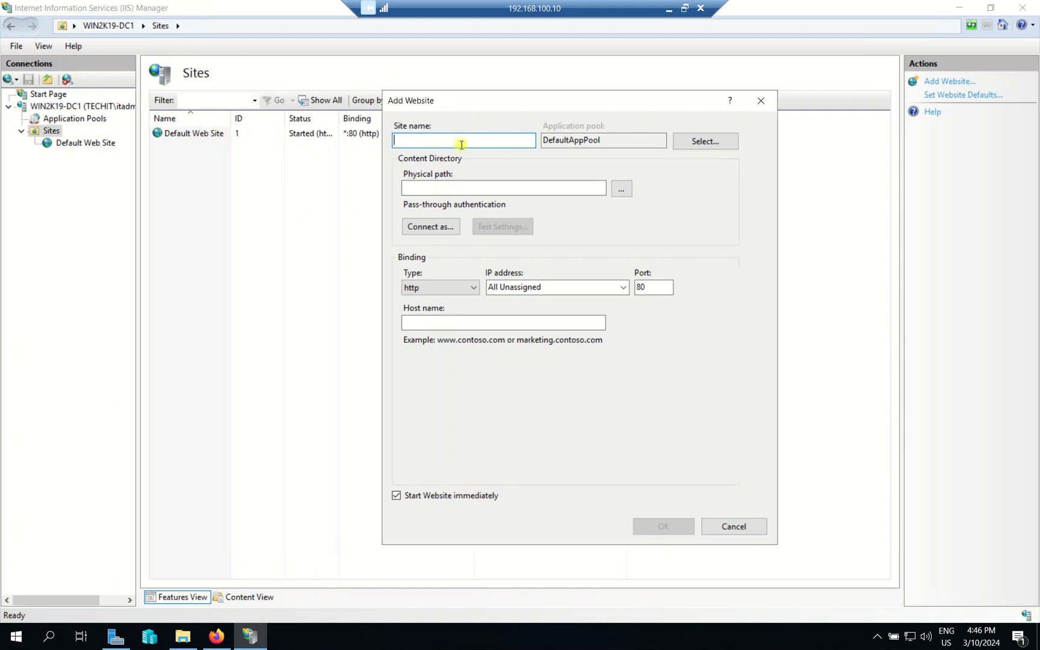
{"action": "type", "text": "SiteTest"}
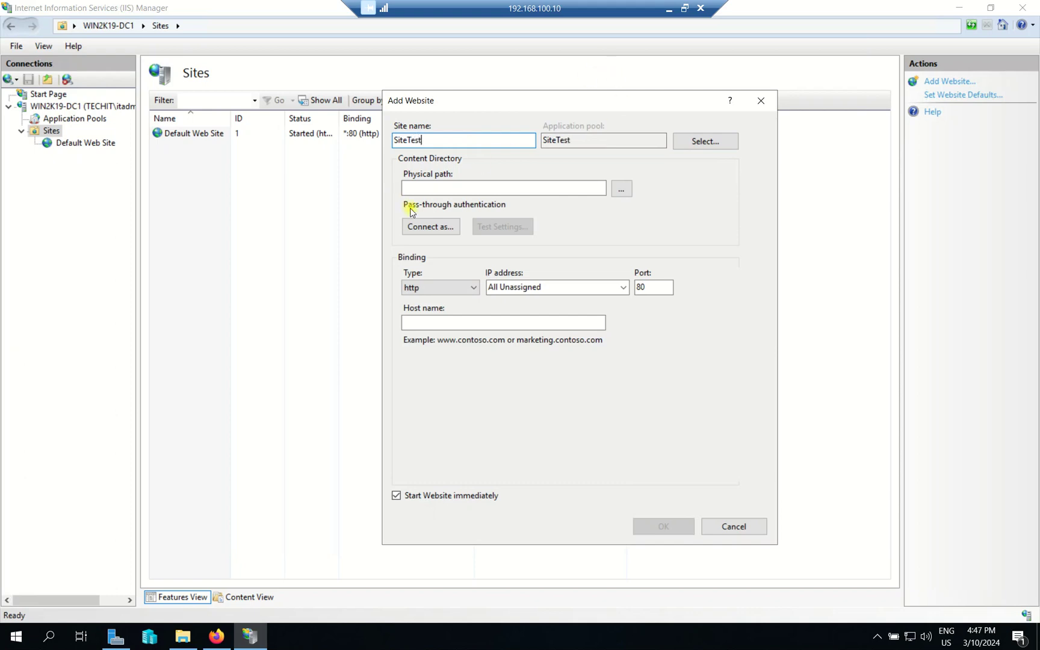
Step: Set the new site's physical path to the wwwroot folder in C:\inetpub
{"action": "left_click", "coordinate": [631, 189]}
{"action": "double_click", "coordinate": [493, 389]}
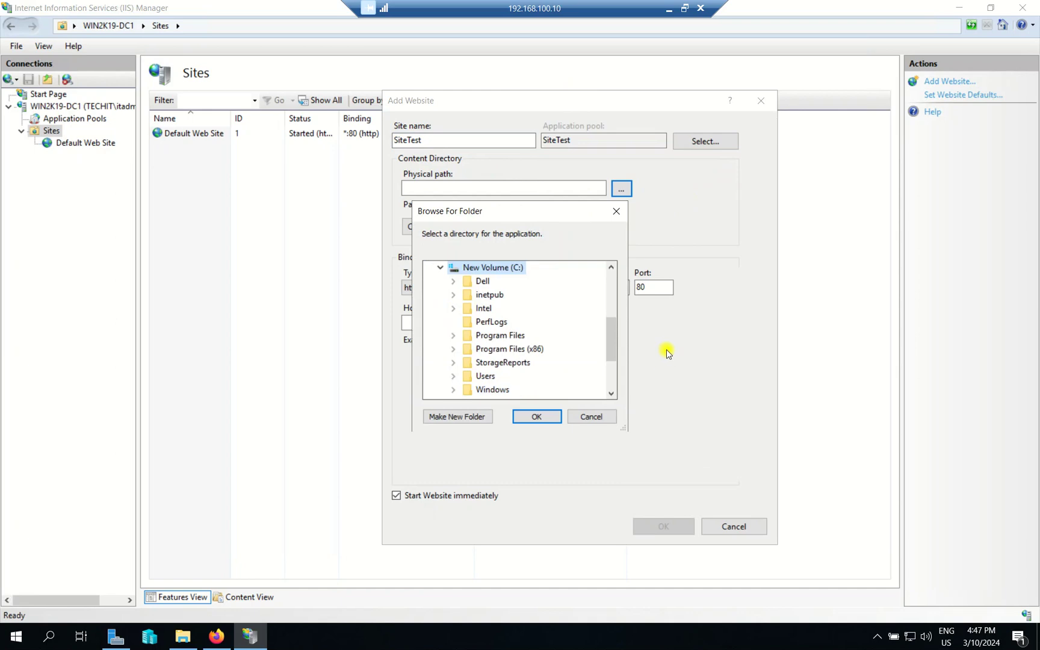
{"action": "left_click_drag", "start_coordinate": [628, 344], "coordinate": [661, 345]}
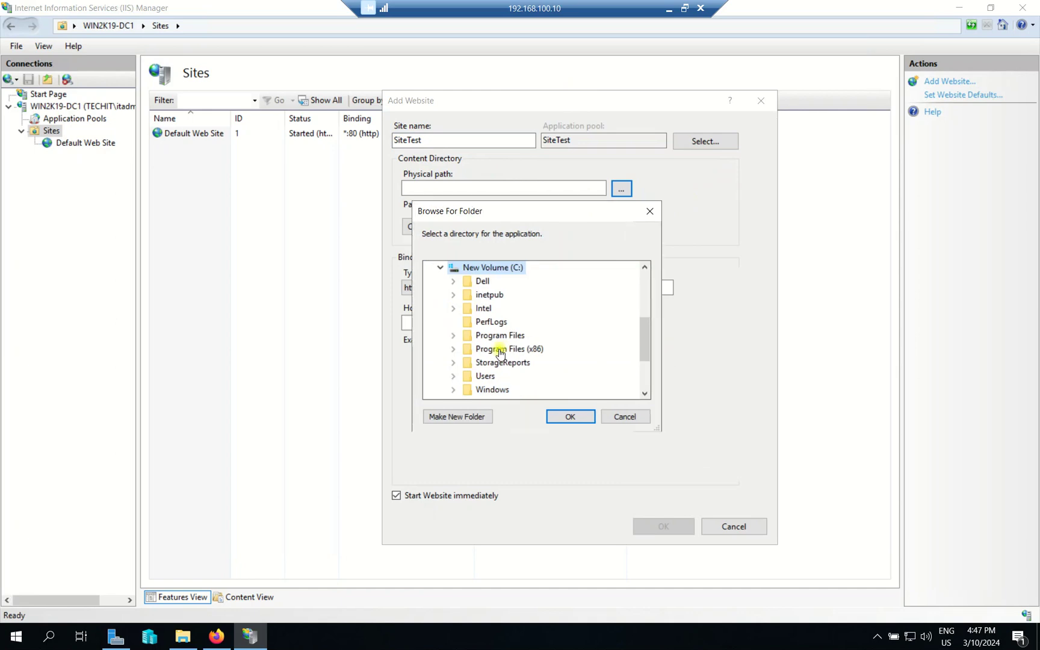
{"action": "double_click", "coordinate": [490, 295]}
{"action": "left_click", "coordinate": [505, 363]}
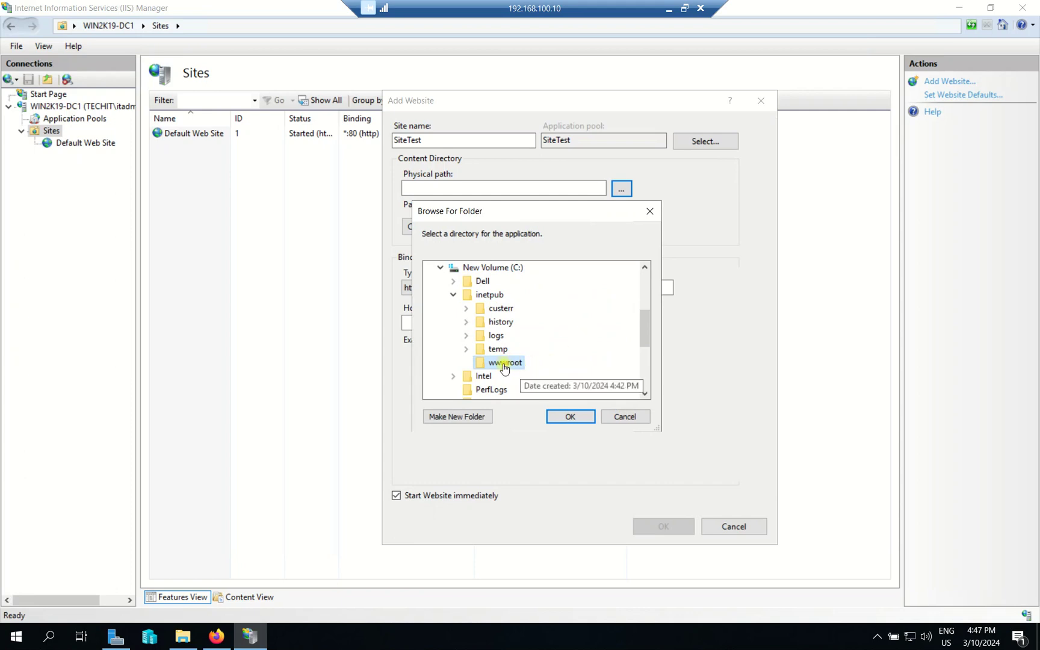
{"action": "left_click", "coordinate": [570, 416]}
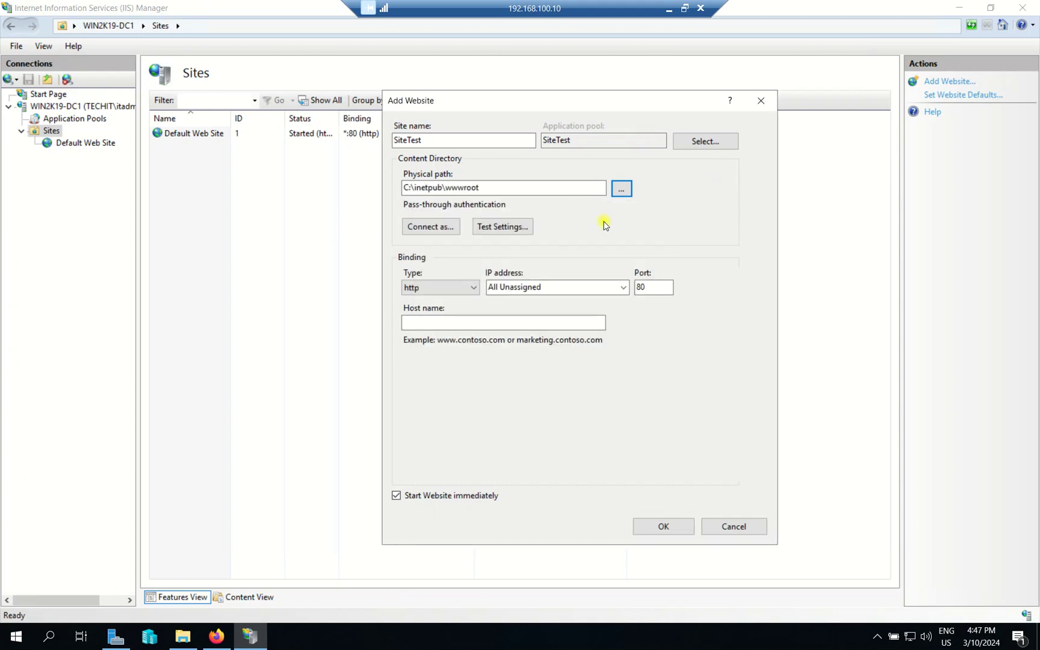
Step: Look at the path credential options for the new site and test its connection settings
{"action": "left_click", "coordinate": [414, 228]}
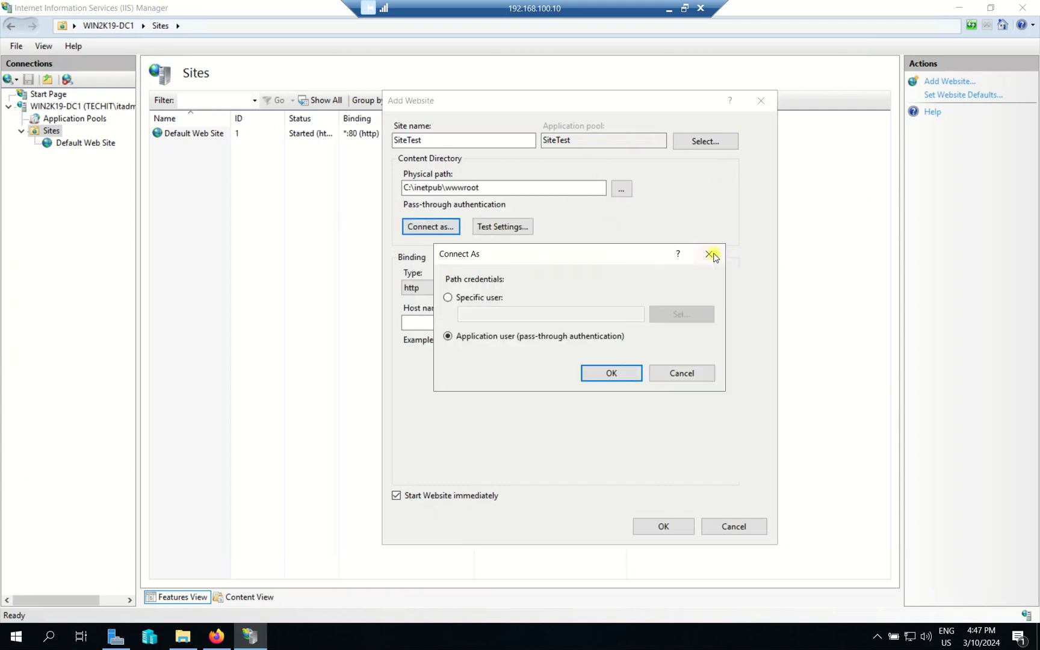
{"action": "left_click", "coordinate": [715, 255]}
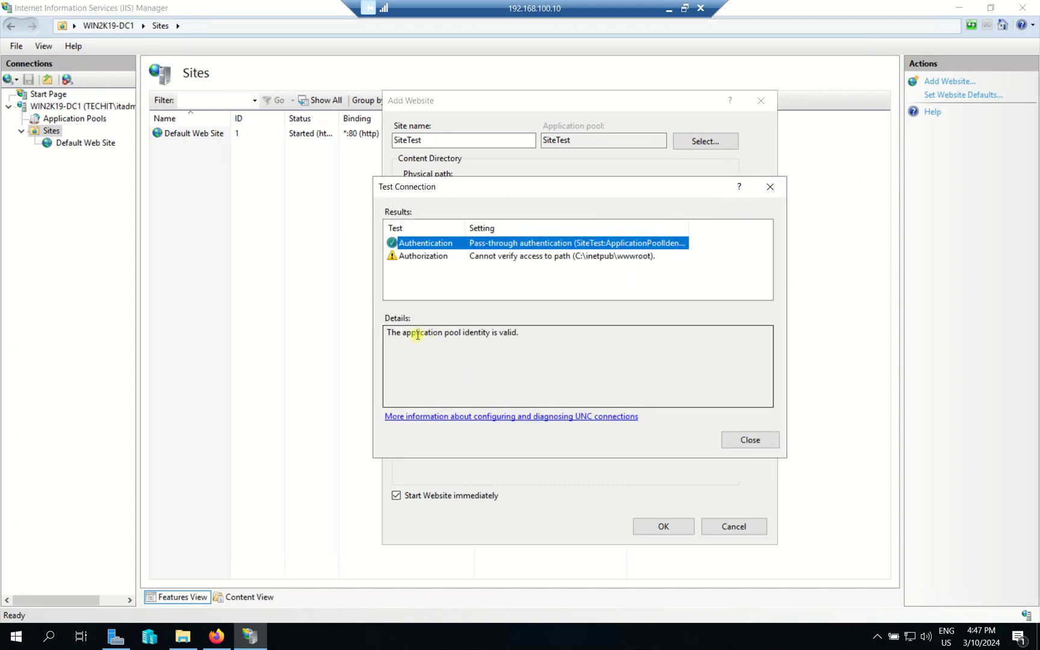
{"action": "left_click_drag", "start_coordinate": [417, 334], "coordinate": [493, 333]}
{"action": "left_click", "coordinate": [769, 187]}
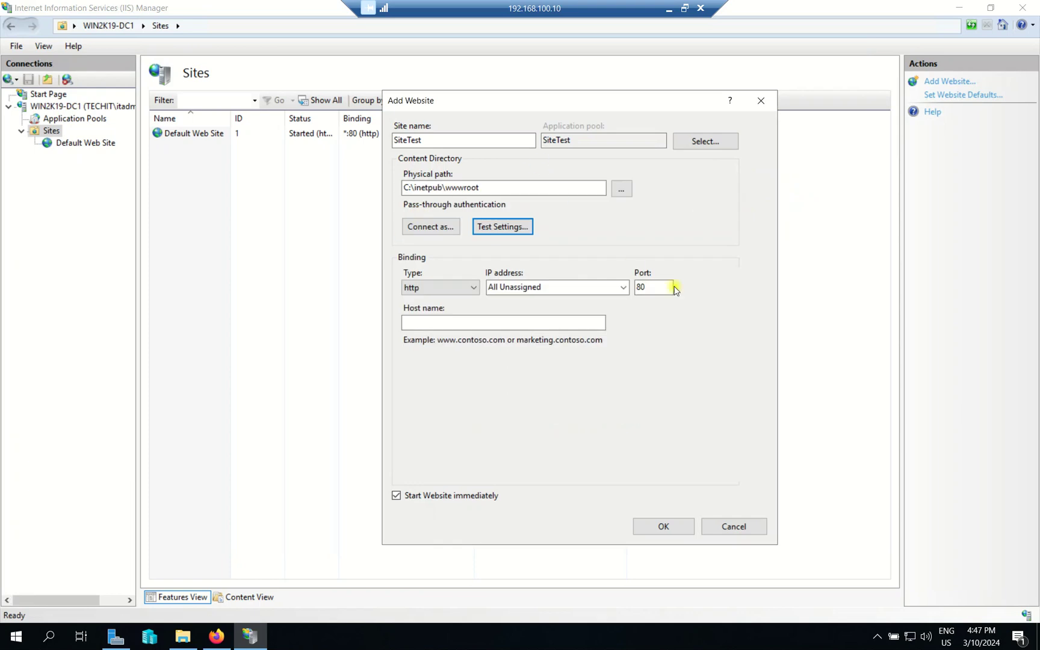
Step: Create the site with an http binding on port 80 for all unassigned IP addresses, accepting the duplicate binding
{"action": "left_click", "coordinate": [441, 287]}
{"action": "left_click", "coordinate": [571, 286]}
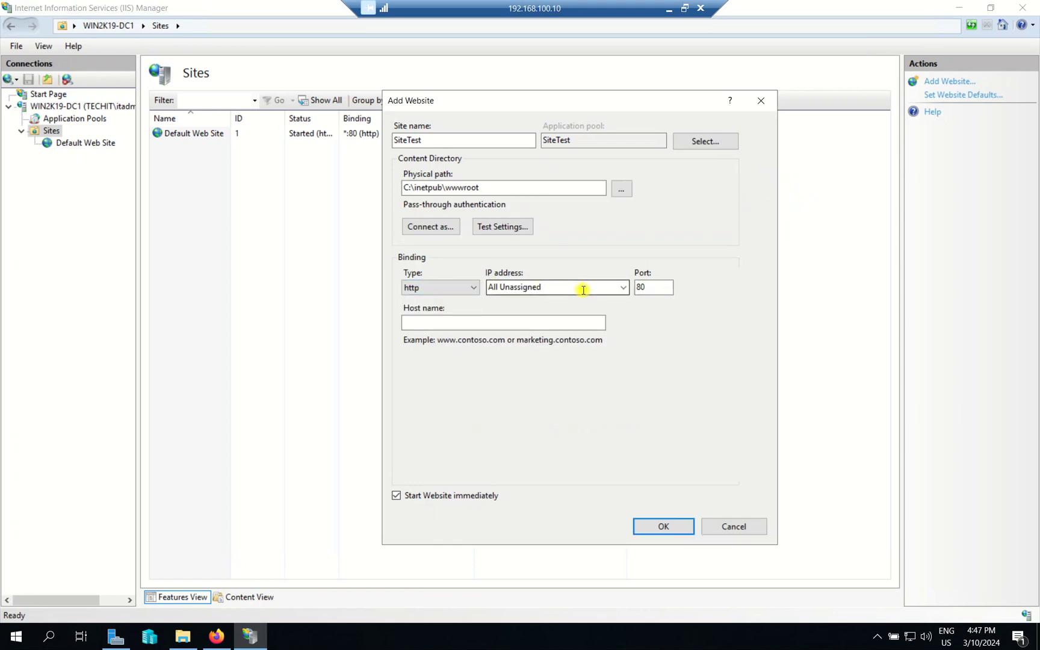
{"action": "left_click", "coordinate": [419, 288]}
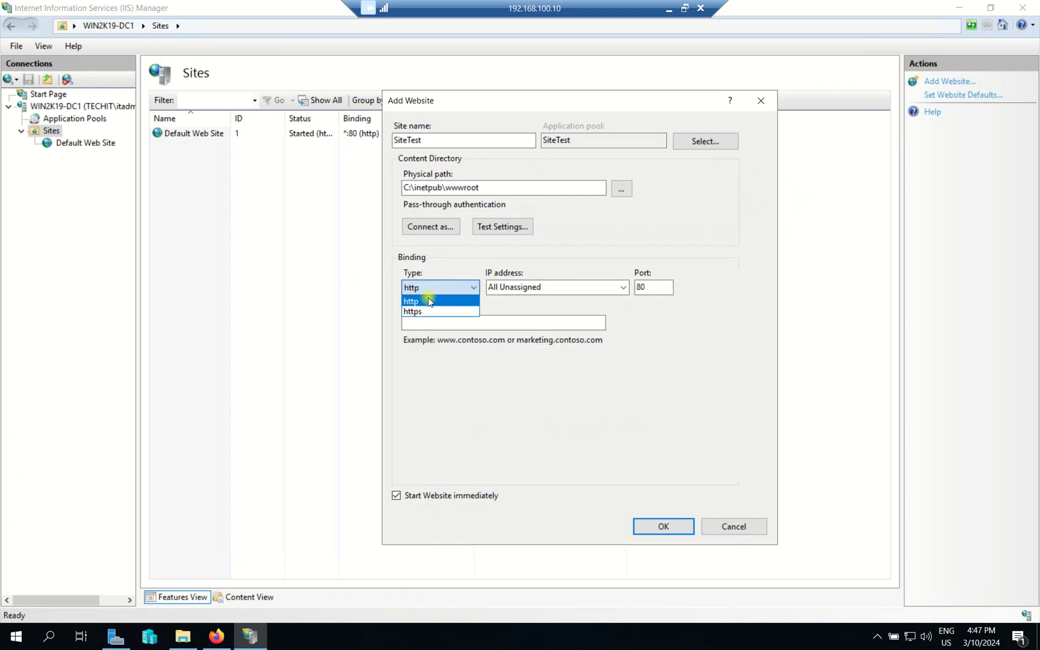
{"action": "left_click", "coordinate": [437, 287]}
{"action": "left_click", "coordinate": [438, 287]}
{"action": "left_click", "coordinate": [437, 287]}
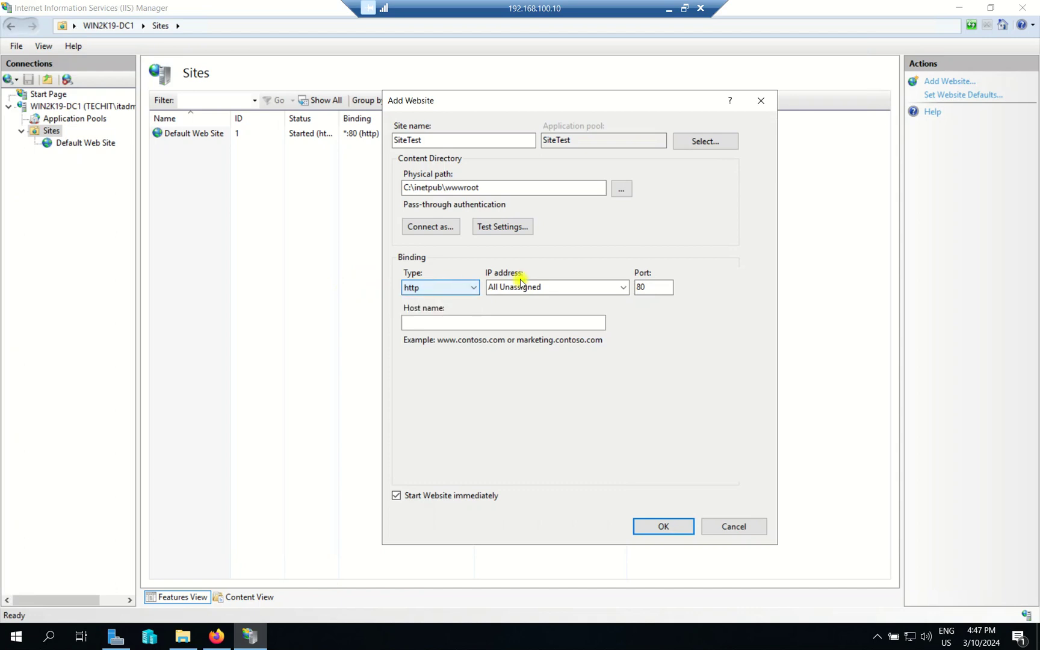
{"action": "left_click", "coordinate": [657, 527]}
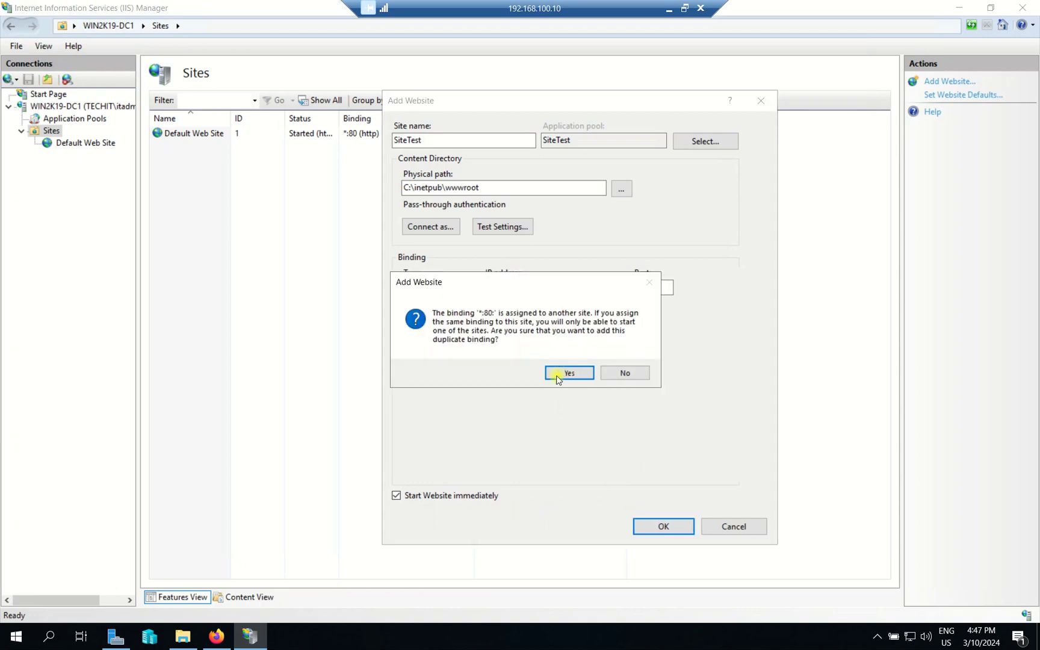
{"action": "left_click", "coordinate": [567, 372]}
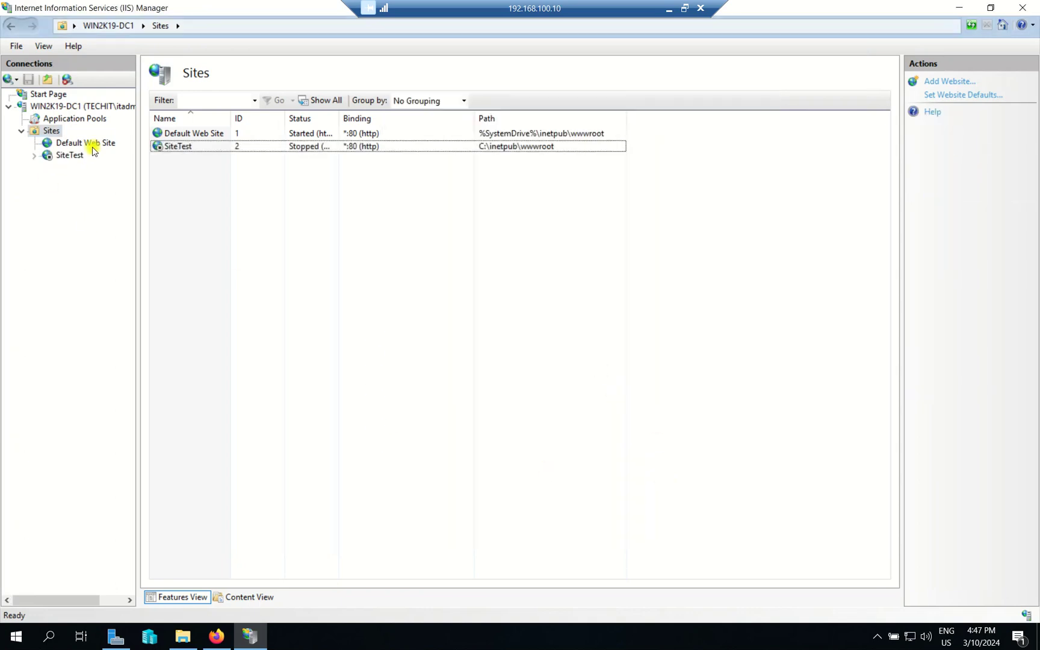
Step: Explore the SiteTest content folder to view its files, then close the folder window
{"action": "left_click", "coordinate": [71, 156]}
{"action": "right_click", "coordinate": [74, 156]}
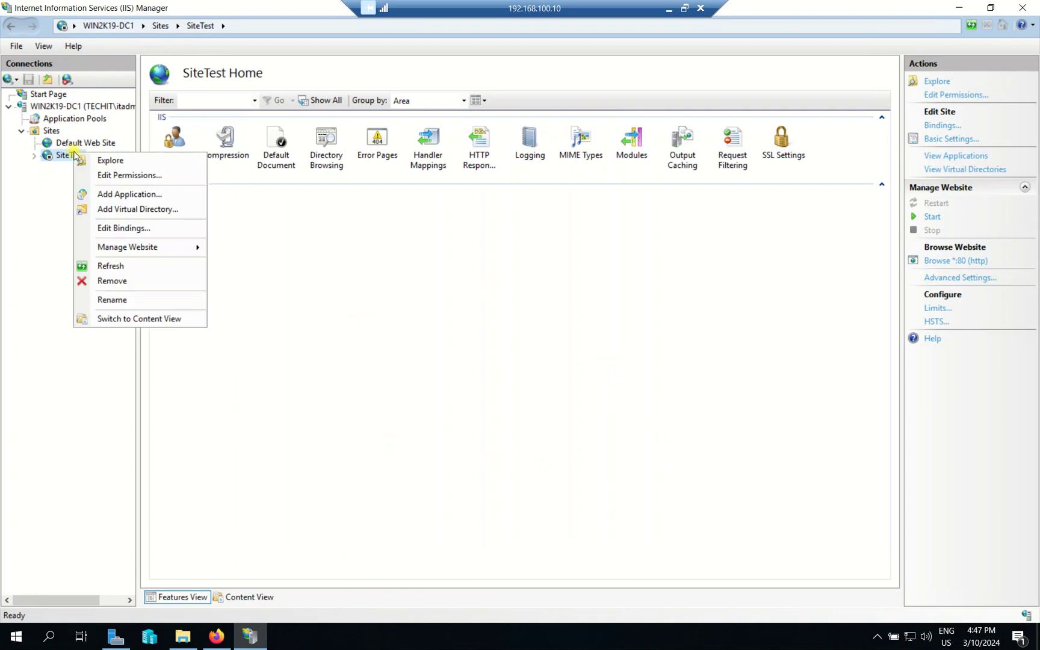
{"action": "left_click", "coordinate": [104, 158]}
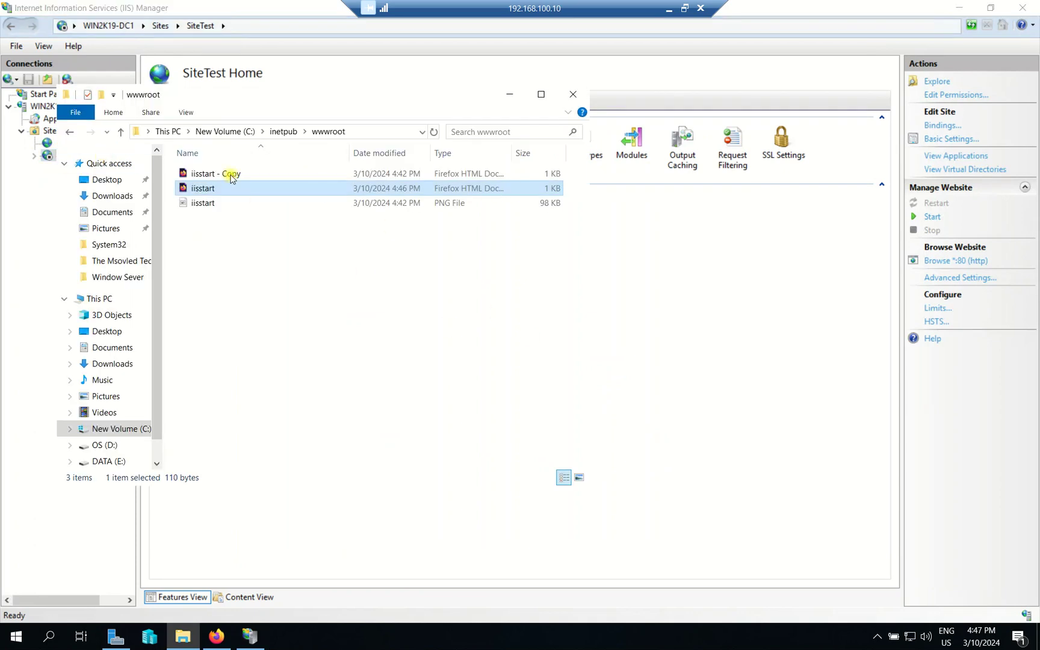
{"action": "left_click", "coordinate": [572, 95]}
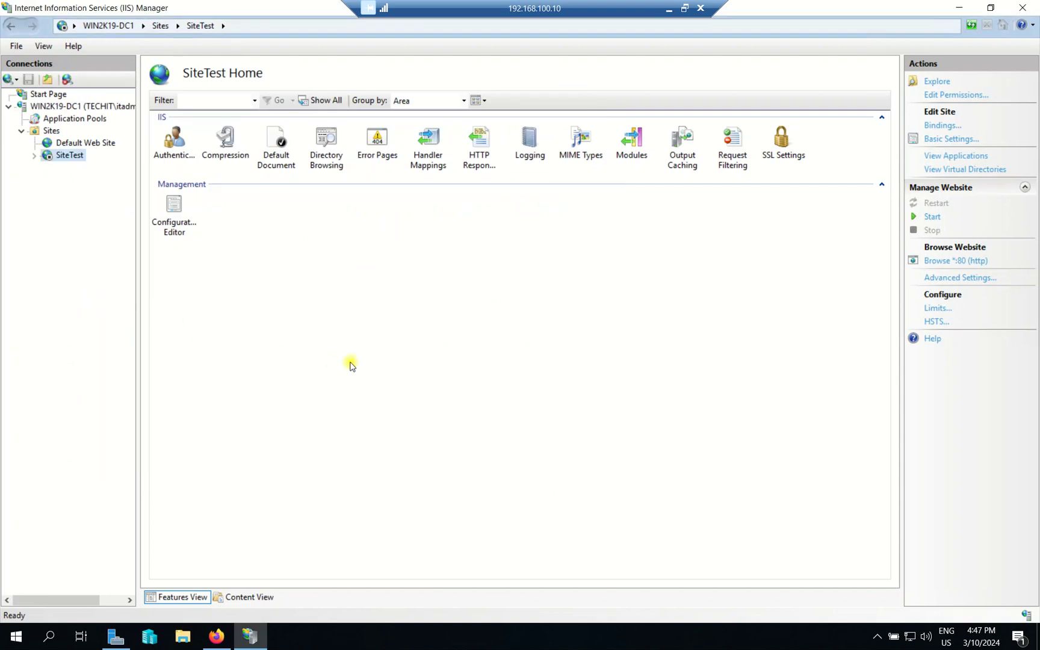
Step: Review the sharing and security properties of SiteTest's wwwroot folder, then close them
{"action": "right_click", "coordinate": [72, 155]}
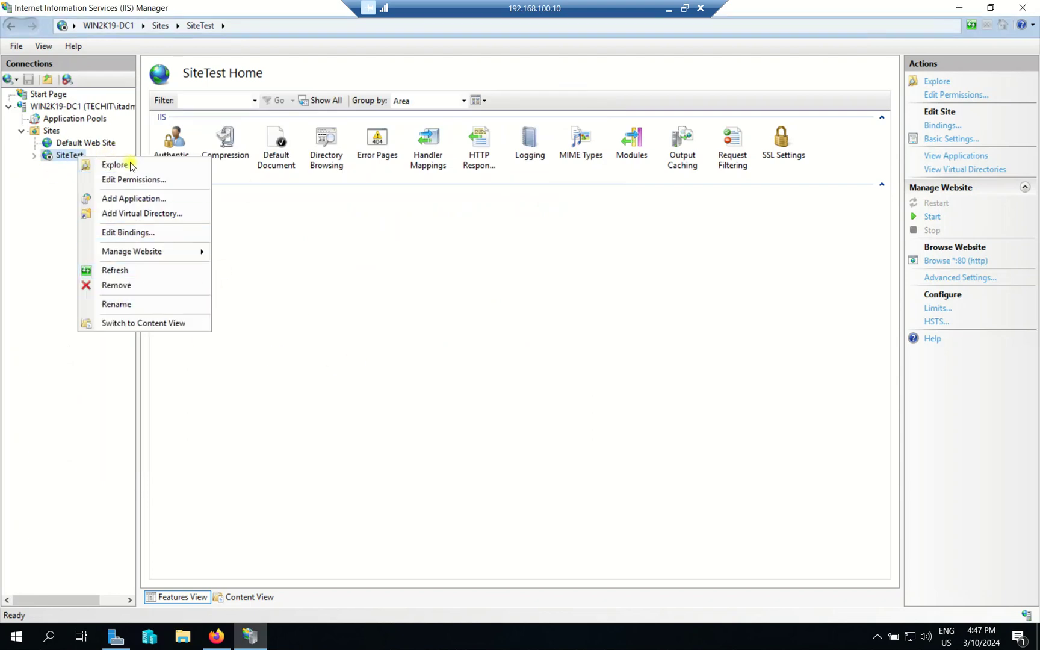
{"action": "left_click", "coordinate": [149, 180]}
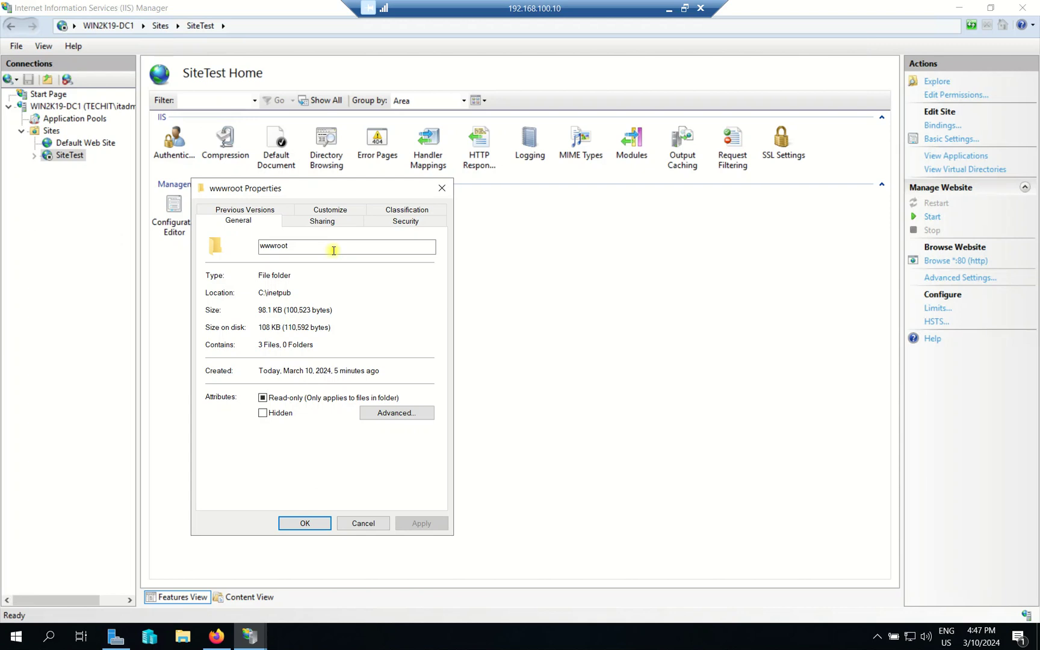
{"action": "left_click", "coordinate": [319, 222]}
{"action": "left_click", "coordinate": [415, 221]}
{"action": "left_click", "coordinate": [441, 188]}
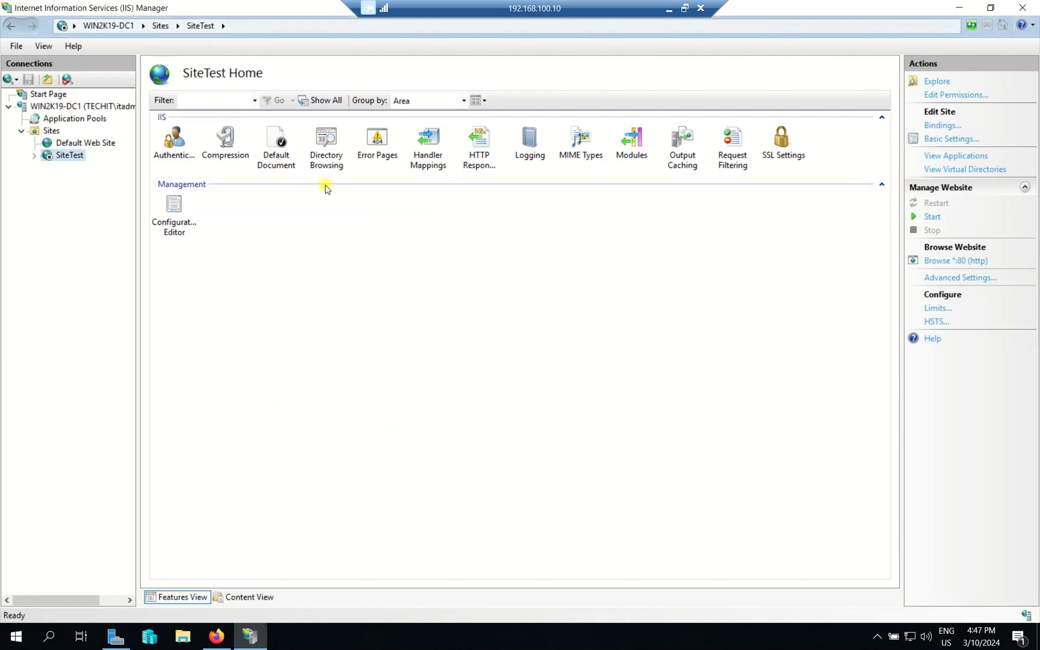
Step: Browse the SiteTest website on port 80 in Firefox
{"action": "left_click", "coordinate": [974, 262]}
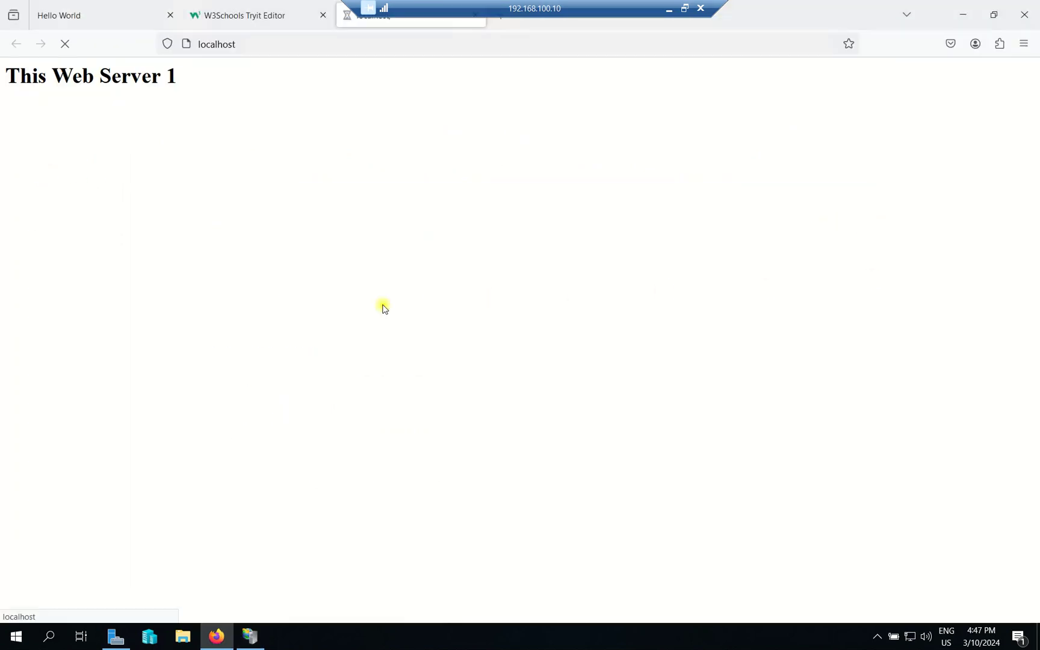